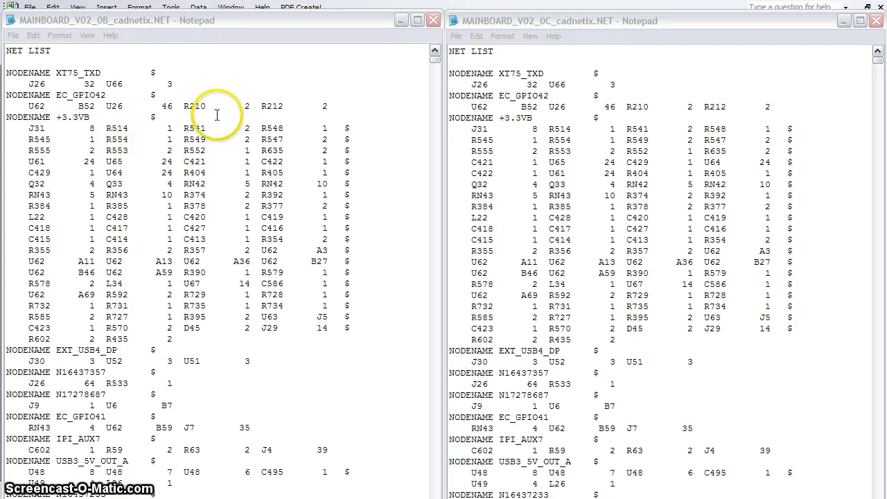
Copy the entire net list text of MAINBOARD_V02_0B_cadnetix.NET
{"action": "right_click", "coordinate": [237, 129]}
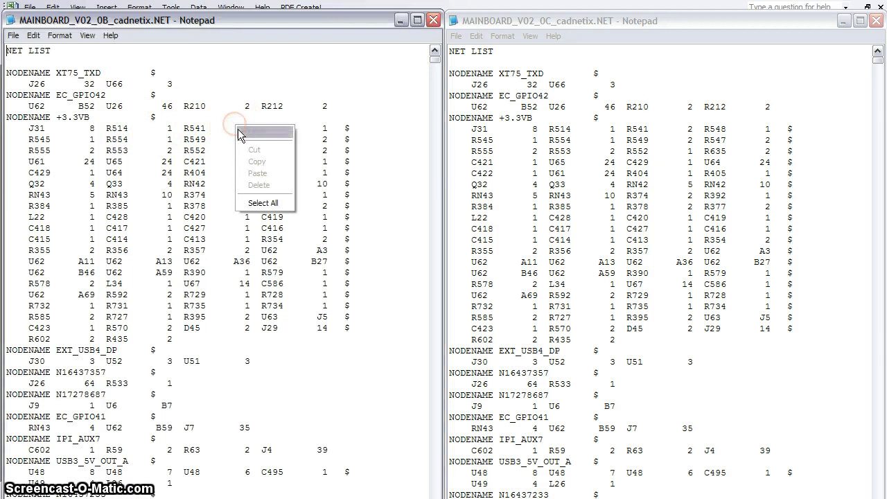
{"action": "left_click", "coordinate": [240, 202]}
{"action": "right_click", "coordinate": [230, 175]}
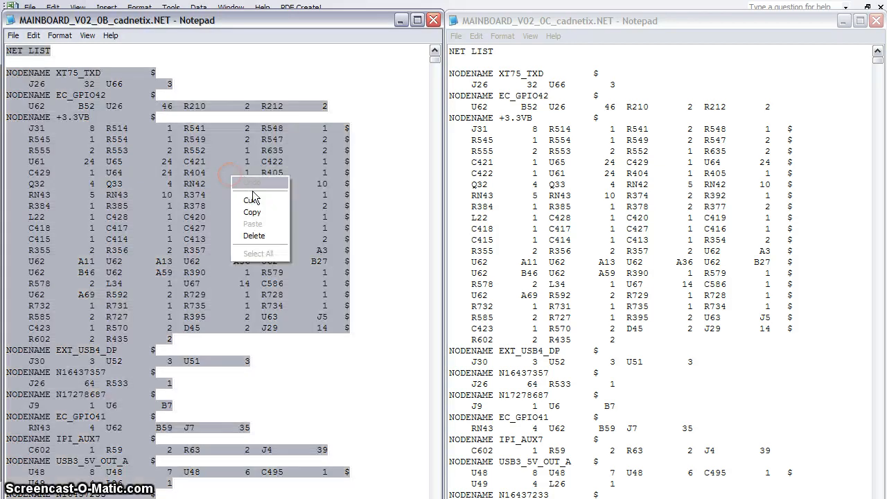
{"action": "left_click", "coordinate": [252, 205]}
Switch to Excel and paste the net list from the clipboard at A3 of Sheet1 using Refinate's Paste Safe To Cursor action
{"action": "scroll", "coordinate": [221, 277], "scroll_direction": "down", "scroll_amount": 10}
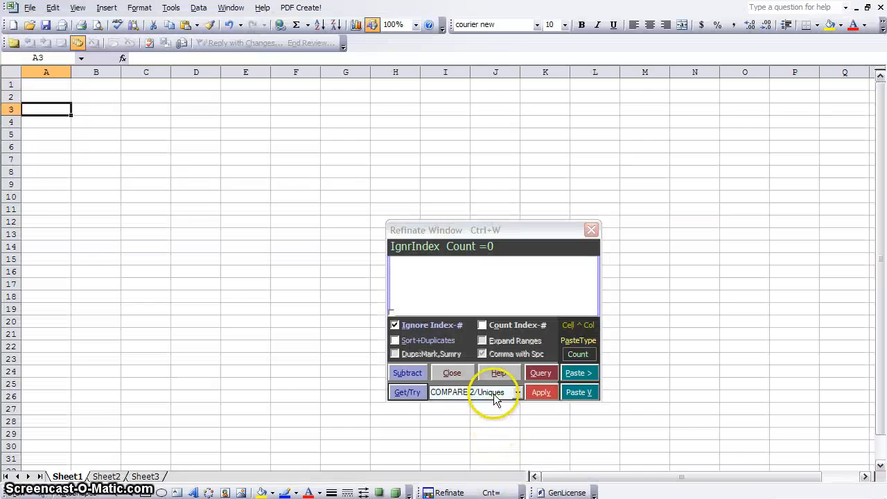
{"action": "left_click", "coordinate": [496, 392]}
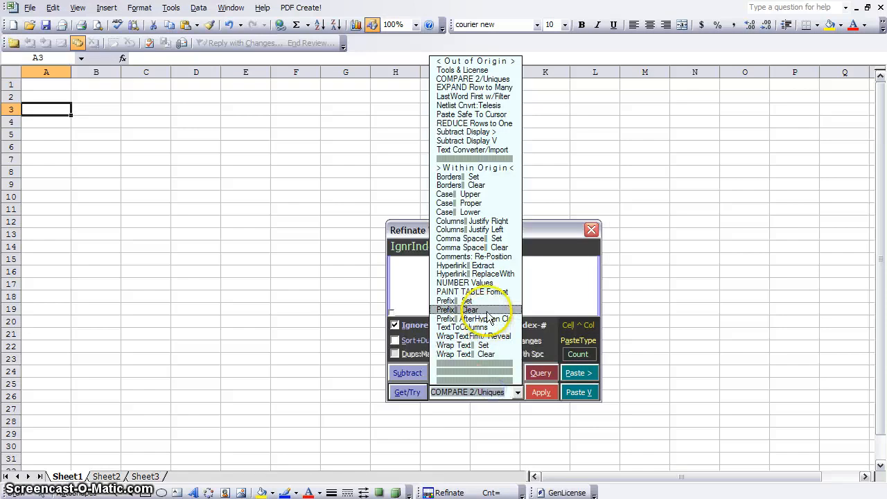
{"action": "left_click", "coordinate": [476, 116]}
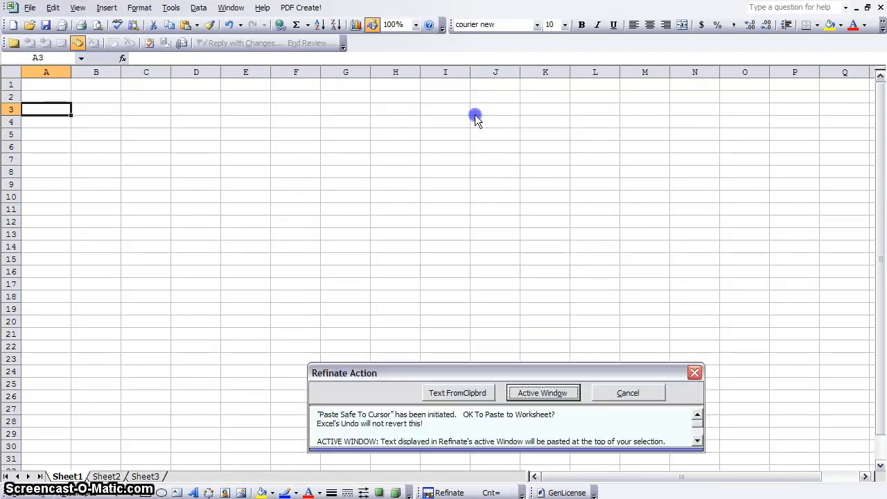
{"action": "left_click", "coordinate": [460, 337]}
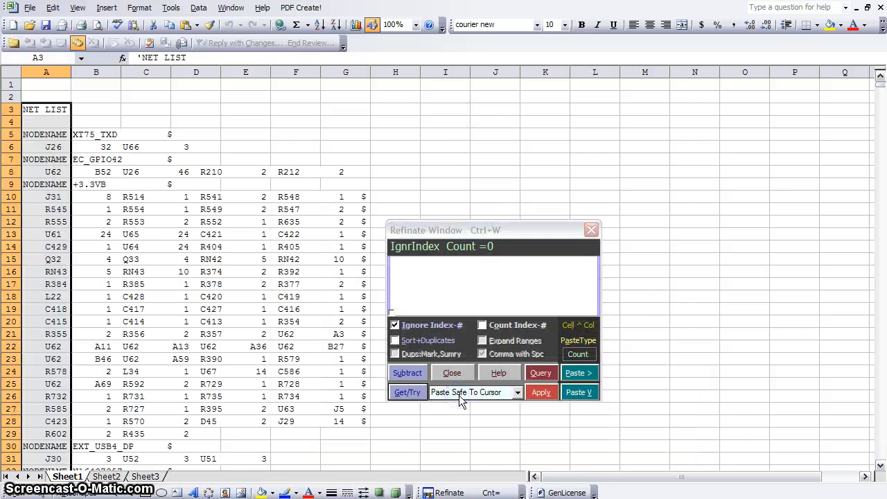
Widen column A to fit the full net list lines and rename the sheet RevB
{"action": "left_click_drag", "start_coordinate": [70, 72], "coordinate": [377, 75]}
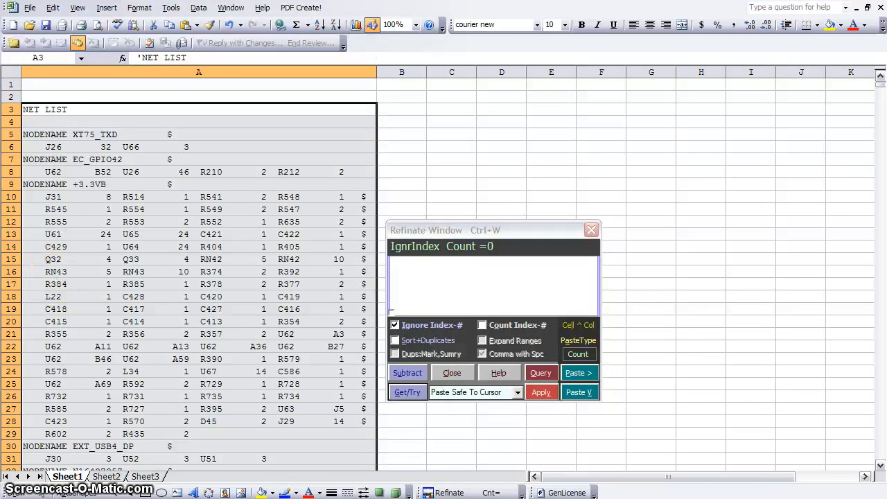
{"action": "double_click", "coordinate": [67, 477]}
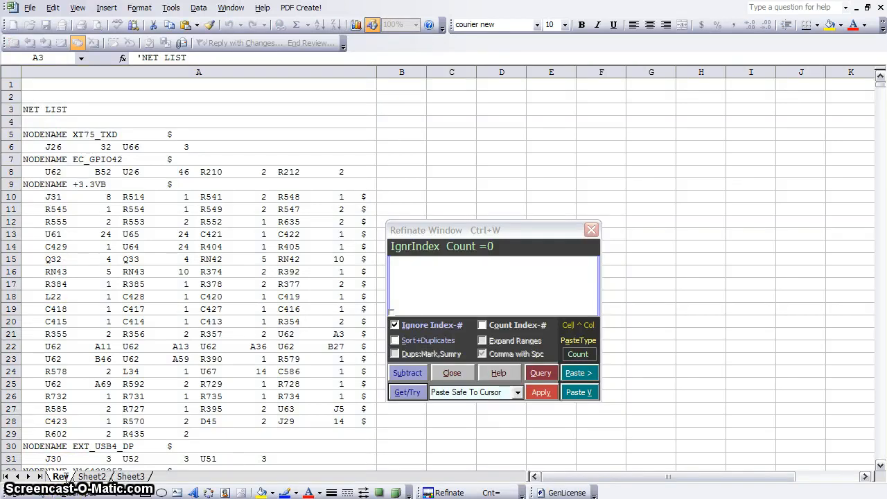
Make Sheet2 active, then switch to Notepad and copy the entire net list text of MAINBOARD_V02_0C_cadnetix.NET
{"action": "left_click", "coordinate": [98, 478]}
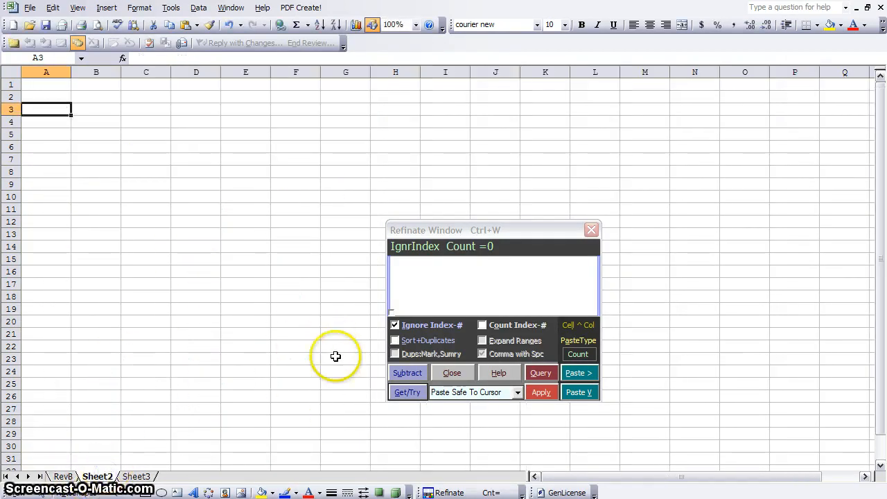
{"action": "key", "text": "alt+Tab"}
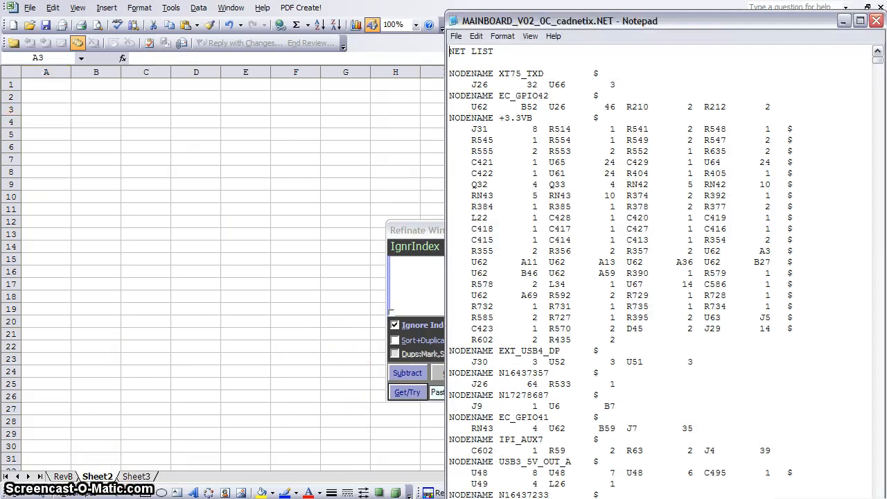
{"action": "right_click", "coordinate": [518, 290]}
{"action": "left_click", "coordinate": [559, 370]}
{"action": "right_click", "coordinate": [521, 278]}
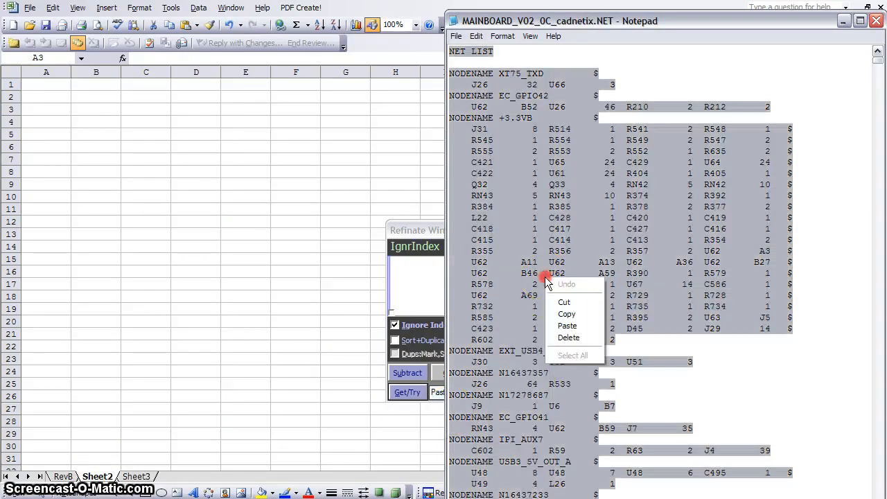
{"action": "left_click", "coordinate": [566, 313]}
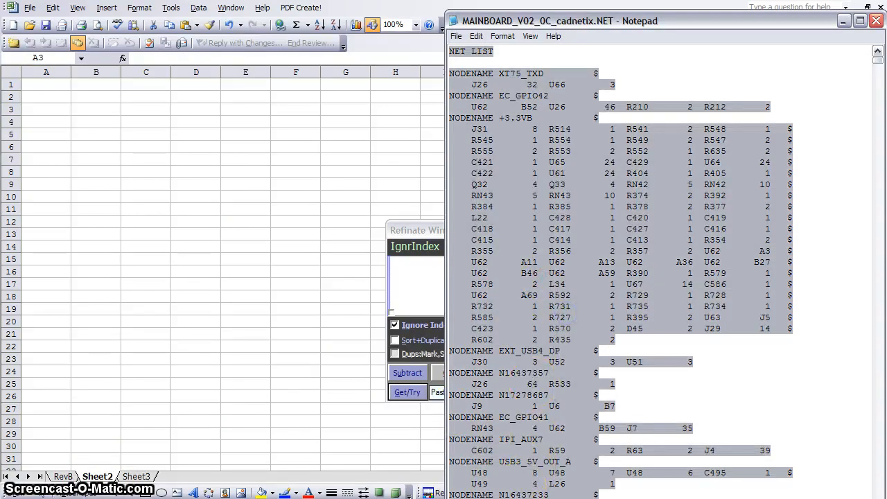
Switch back to Excel, paste the net list at A3 of Sheet2 with Paste Safe To Cursor, and rename the sheet RevC
{"action": "key", "text": "alt+Tab"}
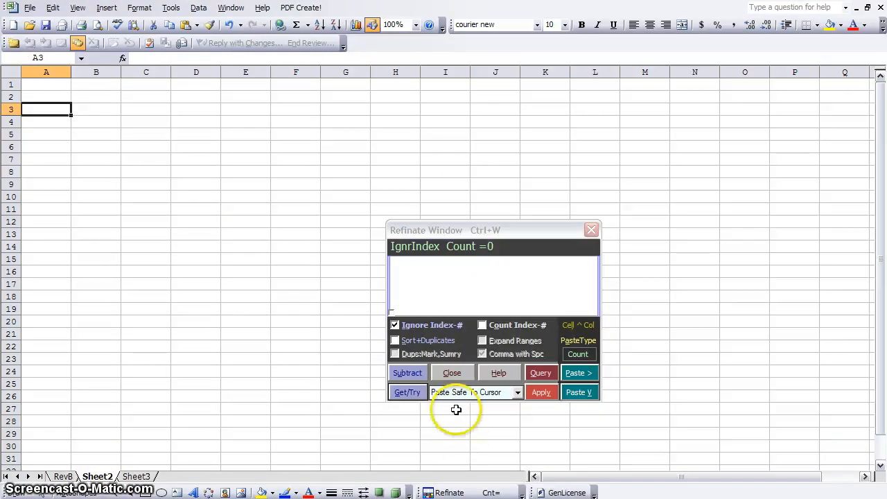
{"action": "left_click", "coordinate": [535, 390]}
{"action": "left_click", "coordinate": [479, 392]}
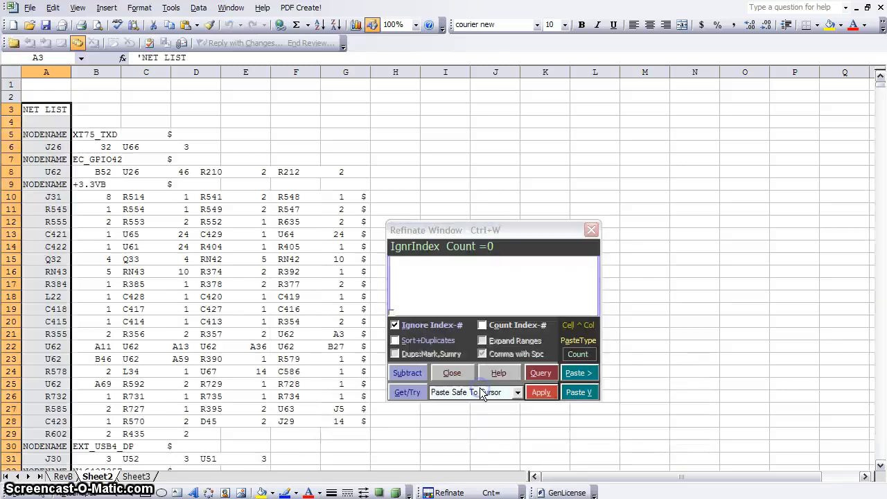
{"action": "double_click", "coordinate": [97, 477]}
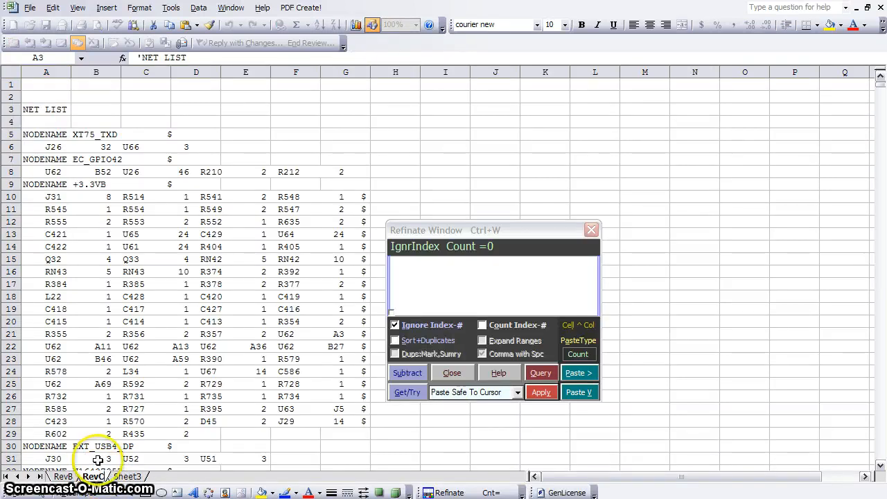
Start Refinate's Text Converter/Import action on the selected net list in the RevB sheet
{"action": "left_click", "coordinate": [72, 478]}
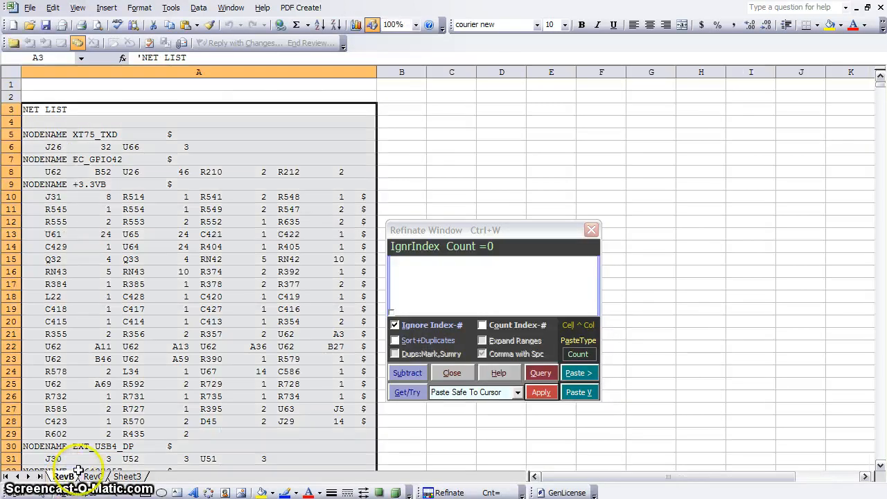
{"action": "left_click", "coordinate": [458, 392]}
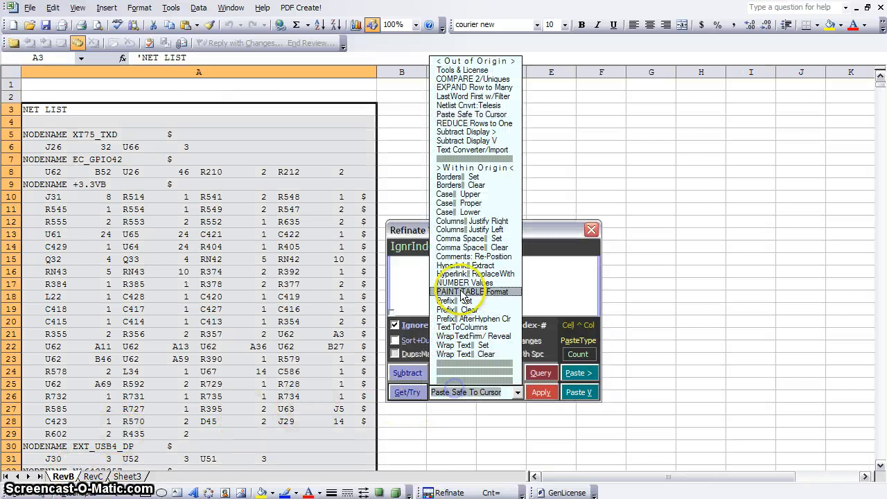
{"action": "left_click", "coordinate": [461, 150]}
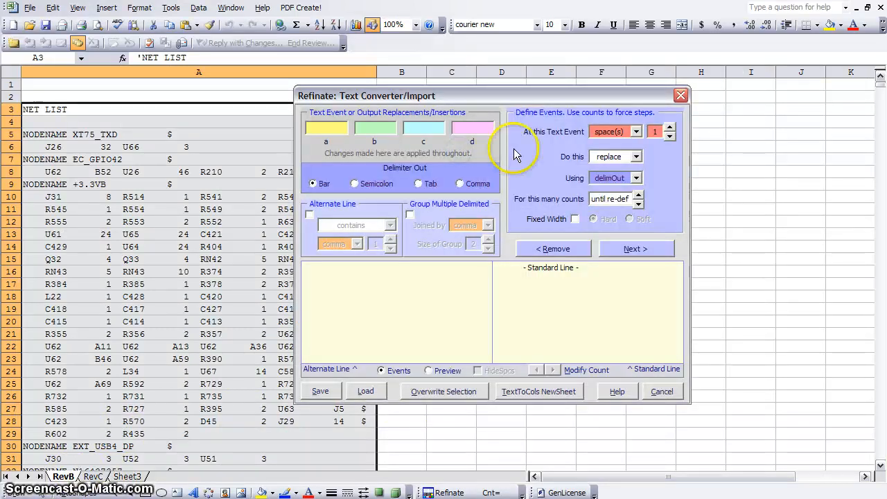
{"action": "left_click", "coordinate": [639, 131]}
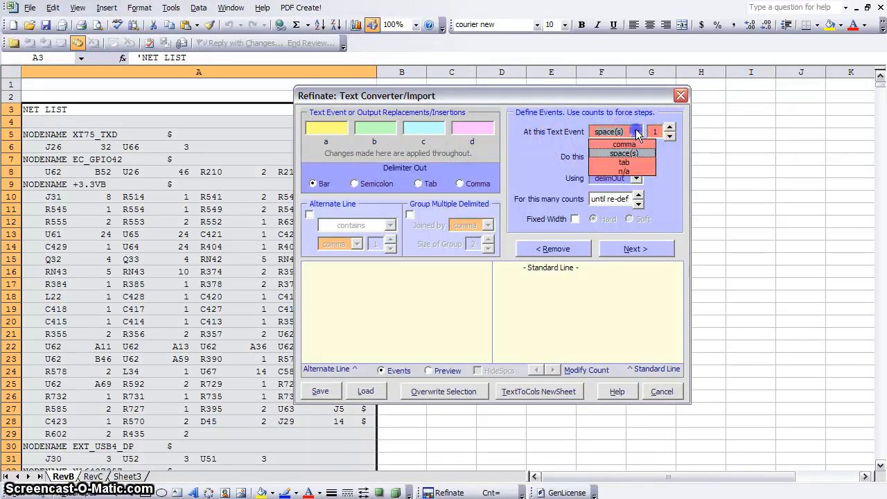
{"action": "left_click", "coordinate": [665, 167]}
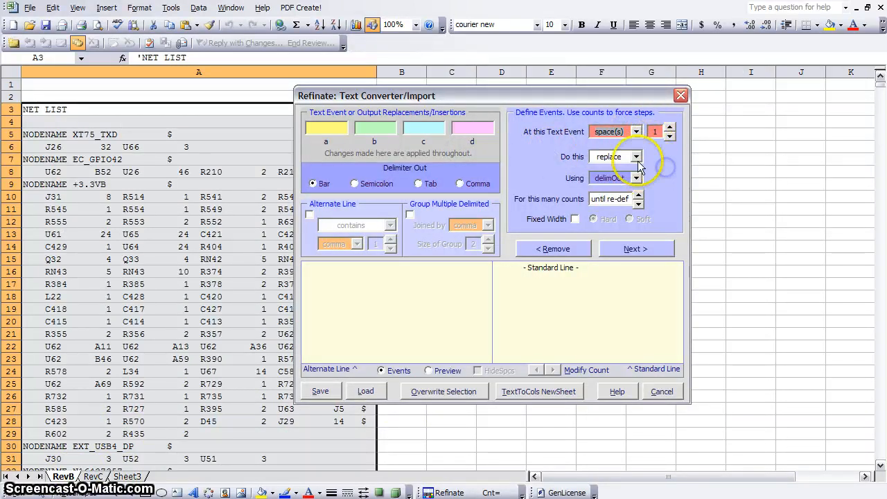
{"action": "left_click", "coordinate": [635, 156]}
{"action": "left_click", "coordinate": [664, 191]}
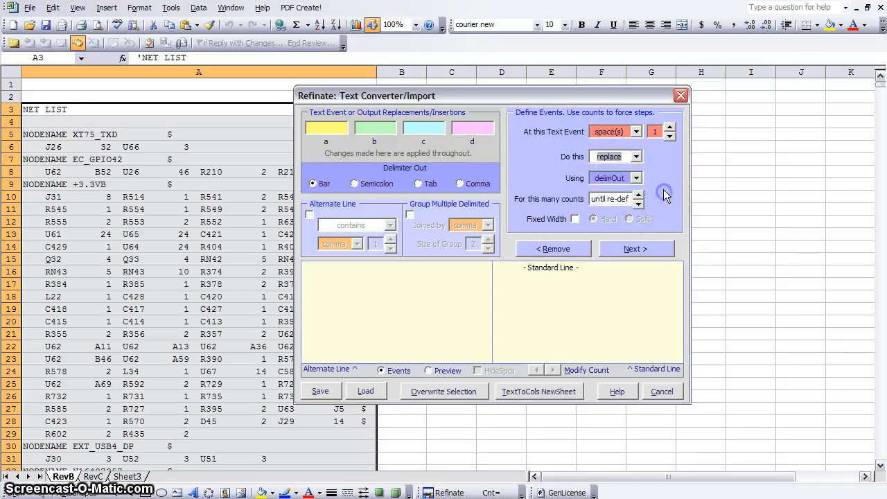
{"action": "left_click", "coordinate": [637, 177]}
{"action": "left_click", "coordinate": [667, 215]}
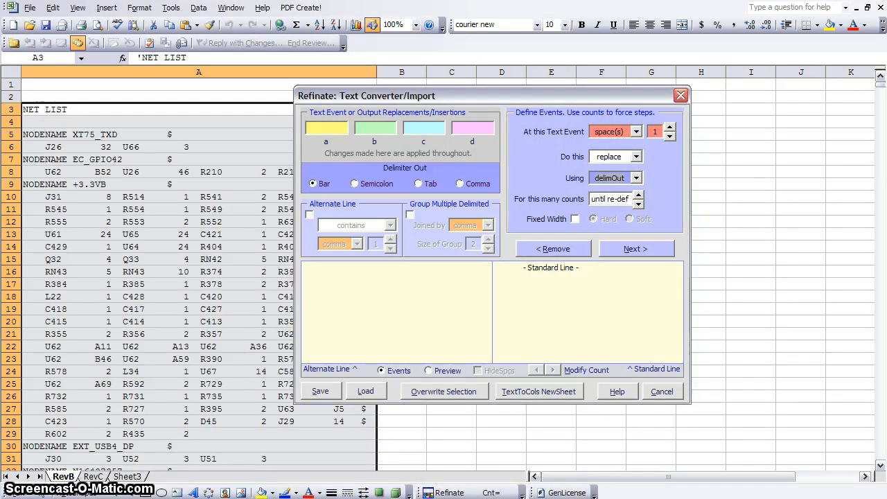
Copy the parser script from MAINBOARD_Netlist_Script_.txt in Notepad and load it into Refinate's Text Converter, replacing the present settings
{"action": "key", "text": "alt+Tab"}
{"action": "left_click_drag", "start_coordinate": [401, 480], "coordinate": [210, 471]}
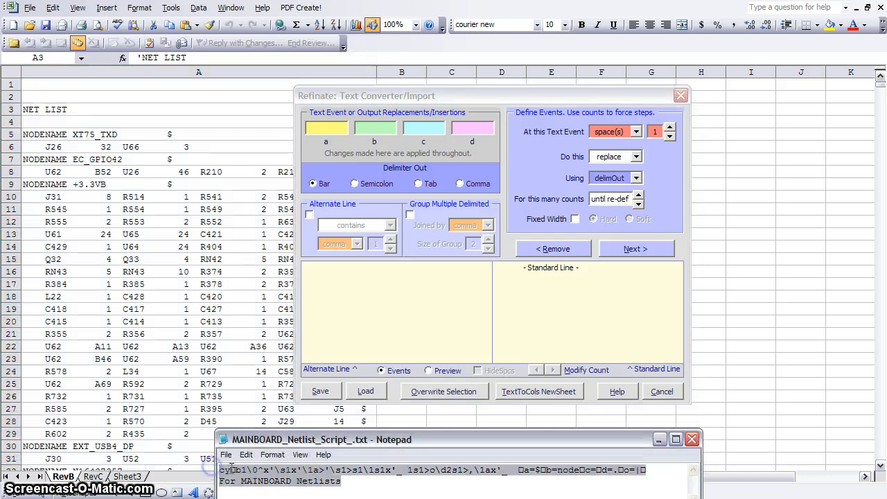
{"action": "right_click", "coordinate": [258, 482]}
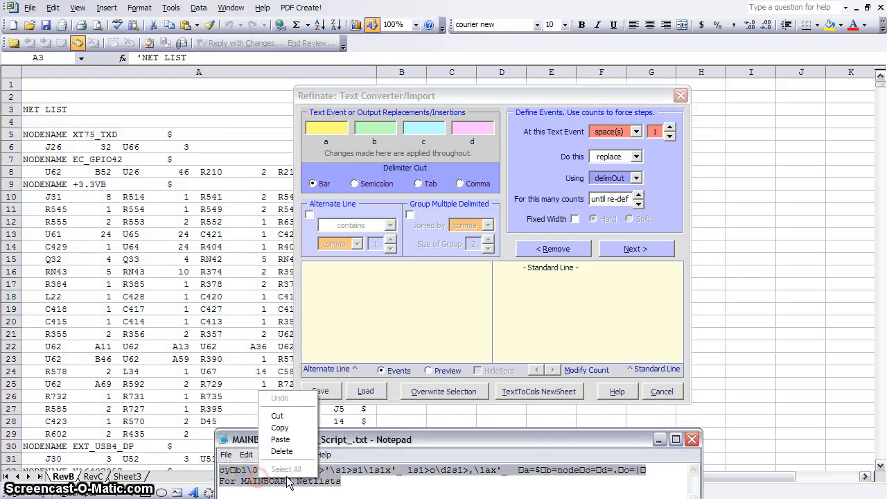
{"action": "left_click", "coordinate": [284, 424]}
{"action": "left_click", "coordinate": [366, 391]}
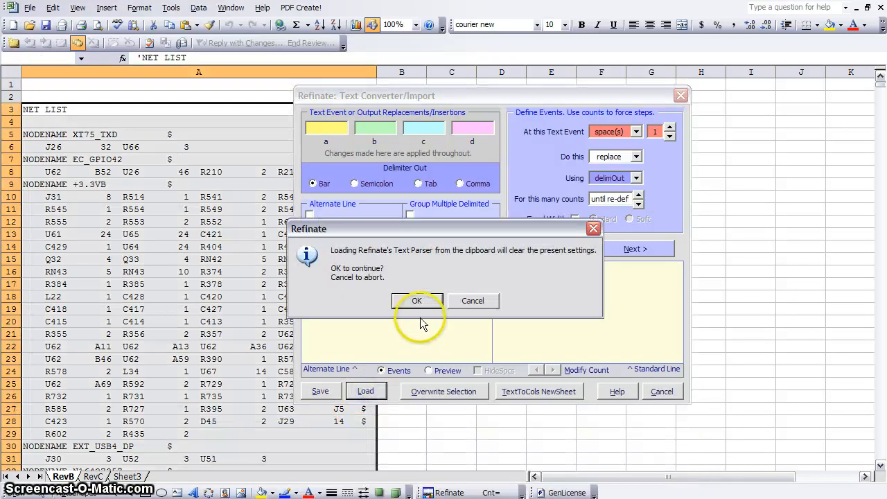
{"action": "left_click", "coordinate": [419, 298]}
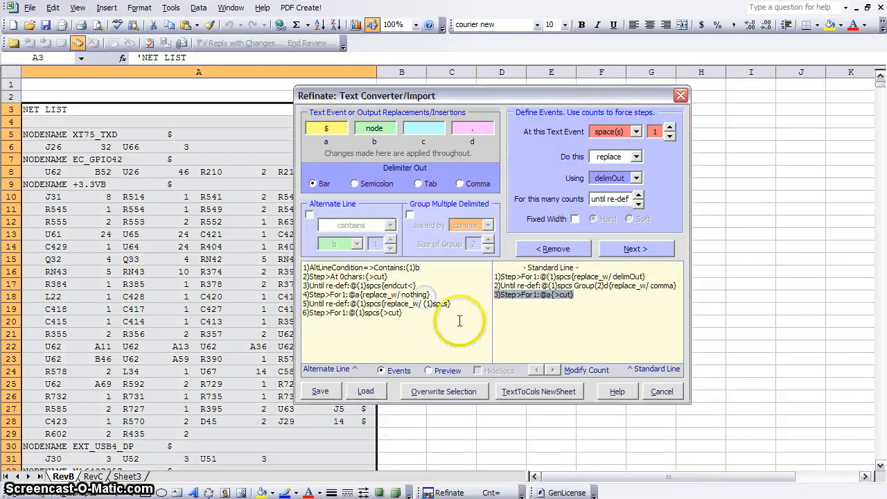
Convert the RevB net list to columns on a new sheet, arrange the report side by side, and maximize the result window
{"action": "left_click", "coordinate": [524, 393]}
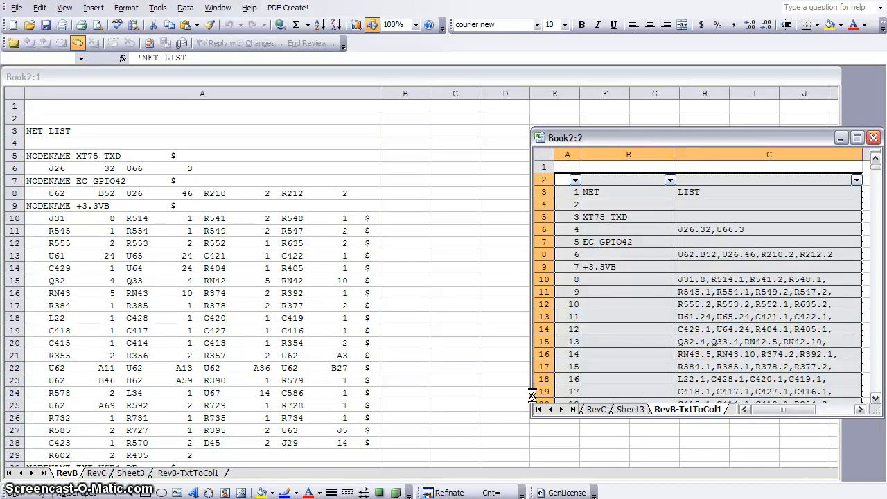
{"action": "left_click", "coordinate": [414, 317]}
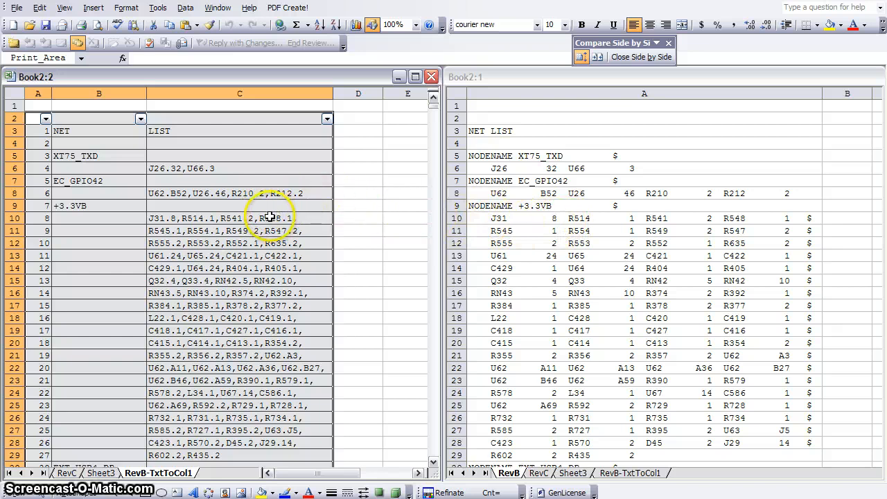
{"action": "left_click", "coordinate": [414, 77]}
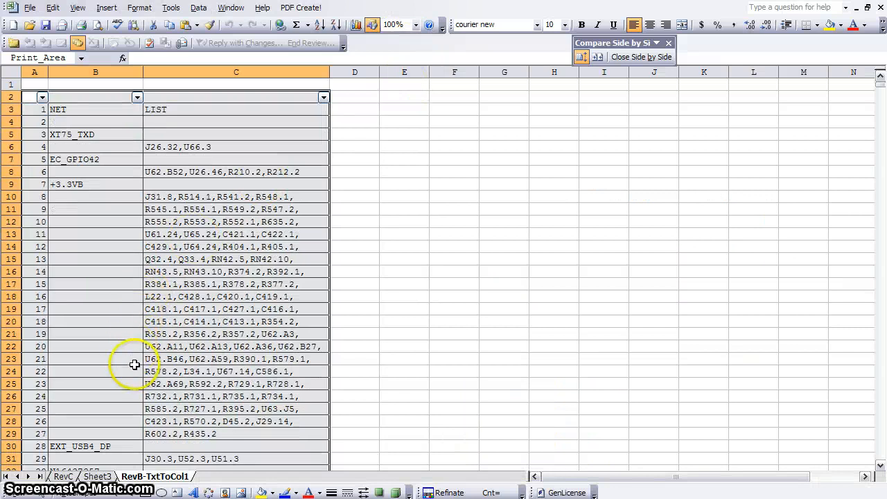
Convert column A of the RevC sheet to columns on a new sheet, choosing a maximized report for every sheet Refinate creates
{"action": "left_click", "coordinate": [63, 477]}
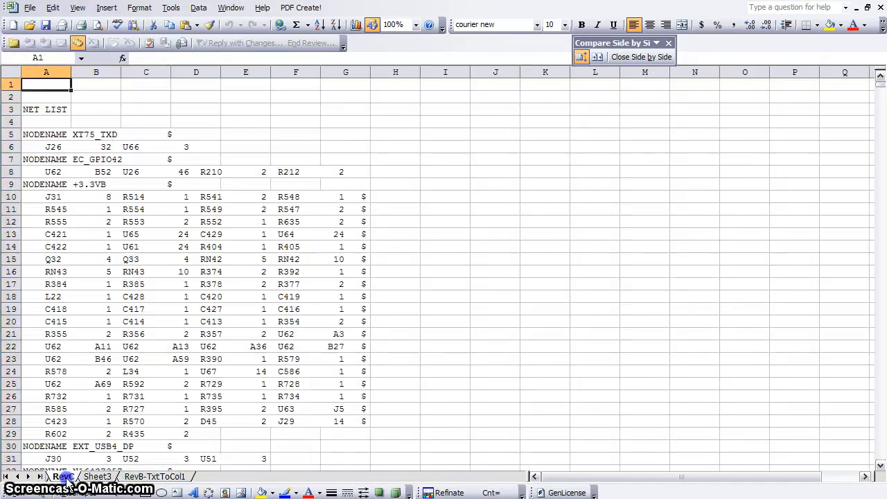
{"action": "right_click", "coordinate": [50, 72]}
{"action": "left_click", "coordinate": [81, 82]}
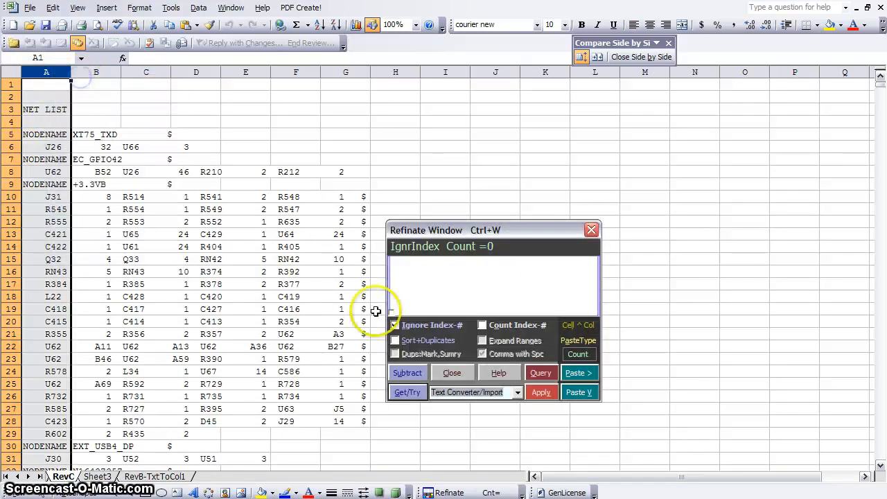
{"action": "left_click", "coordinate": [542, 389]}
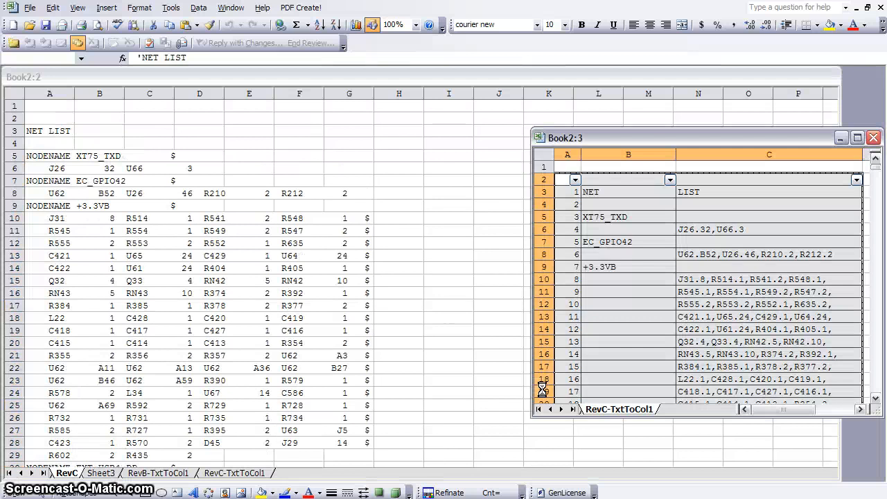
{"action": "left_click", "coordinate": [339, 320]}
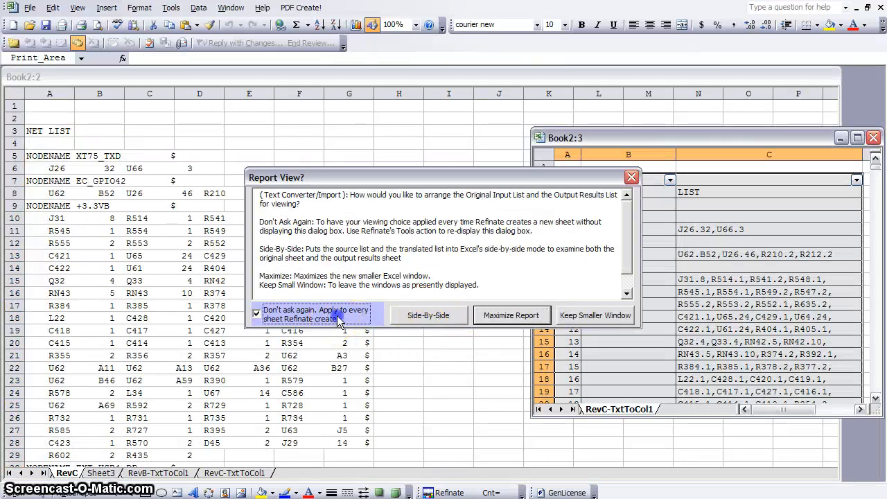
{"action": "left_click", "coordinate": [489, 320]}
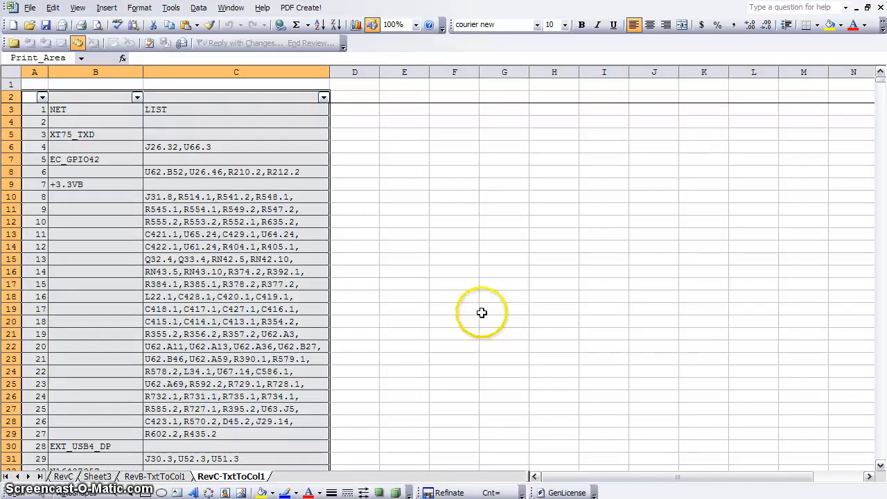
Reduce columns B:C of the RevB-TxtToCol1 sheet with Refinate's REDUCE Rows to One, using the Indented style and sorting the combined items
{"action": "left_click", "coordinate": [155, 476]}
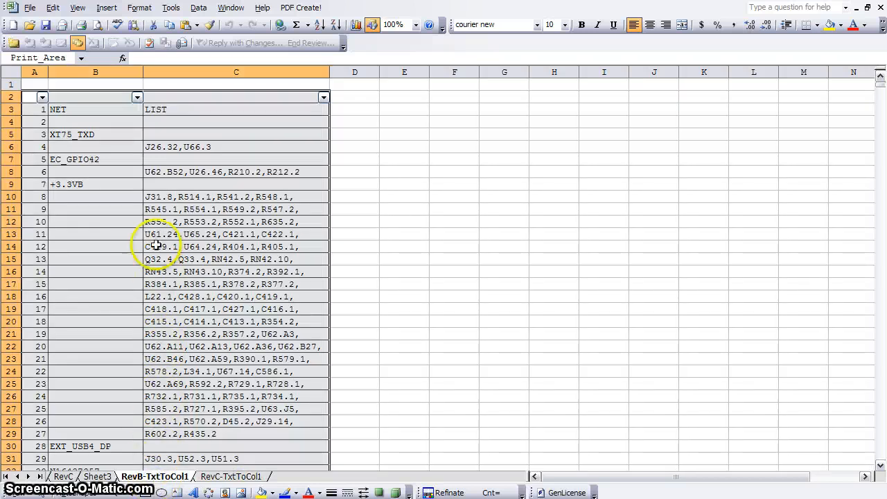
{"action": "left_click_drag", "start_coordinate": [185, 72], "coordinate": [92, 69]}
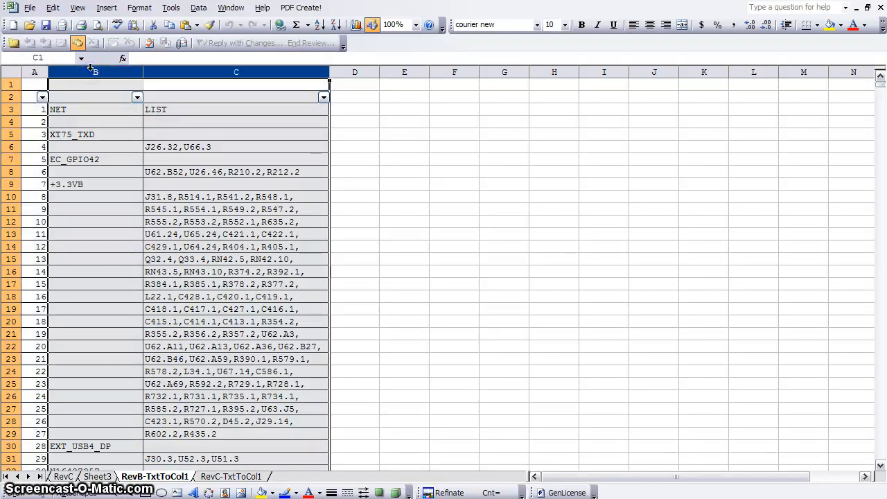
{"action": "left_click", "coordinate": [198, 109]}
{"action": "right_click", "coordinate": [198, 111]}
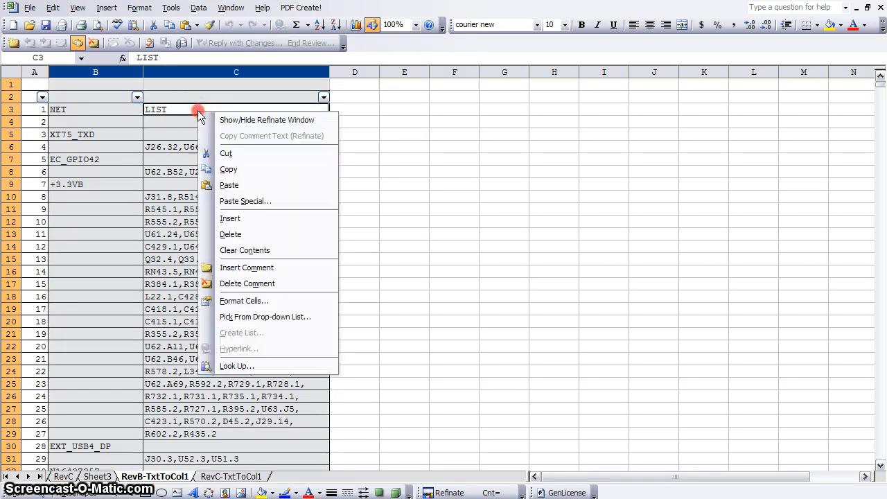
{"action": "left_click", "coordinate": [232, 120]}
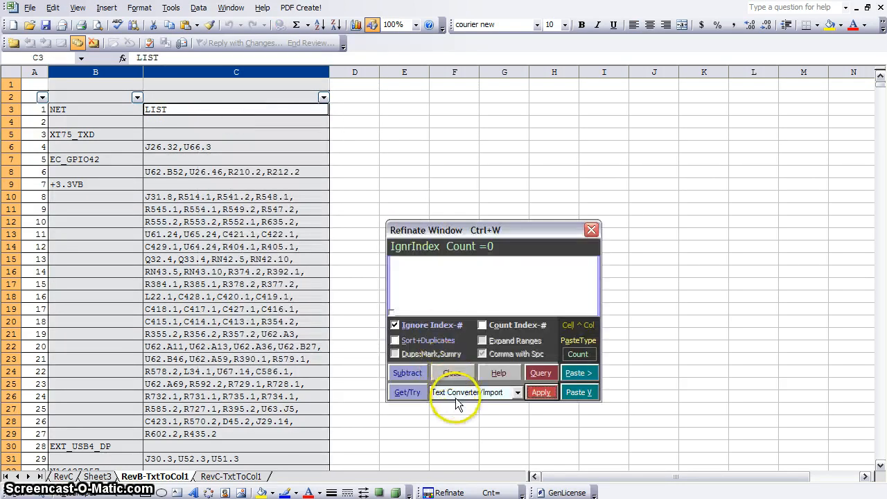
{"action": "left_click", "coordinate": [457, 392]}
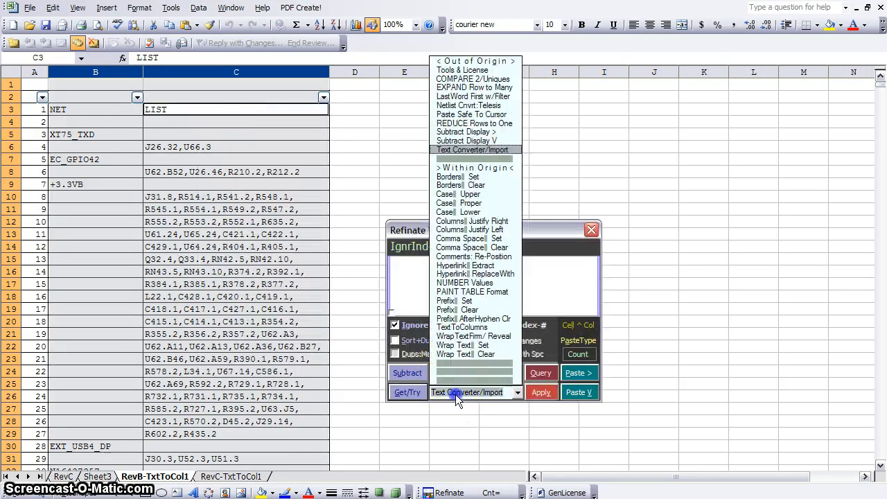
{"action": "left_click", "coordinate": [473, 124]}
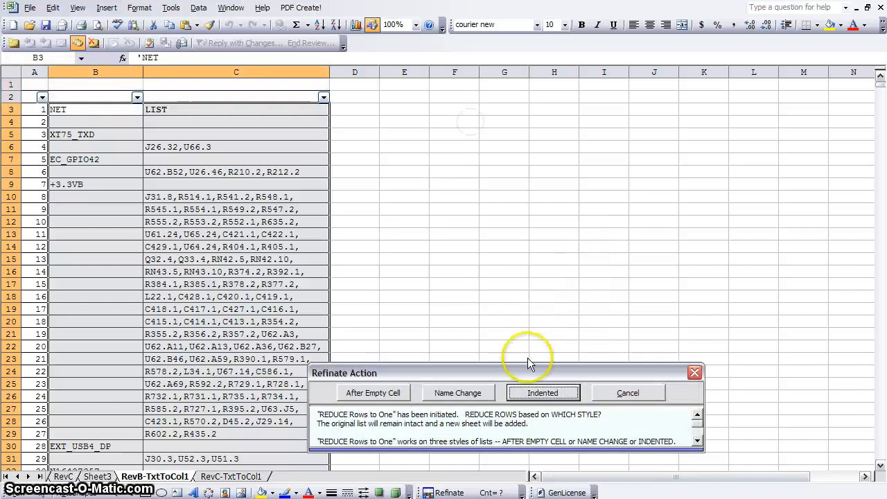
{"action": "left_click", "coordinate": [542, 392]}
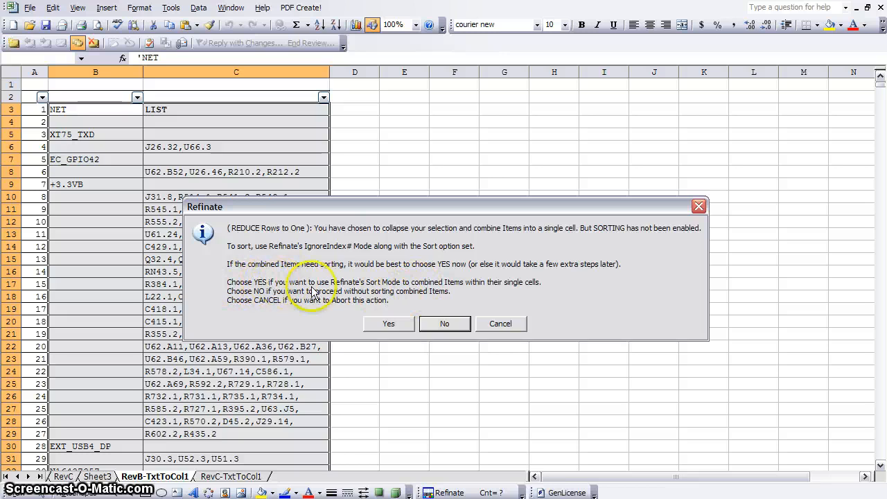
{"action": "left_click", "coordinate": [389, 326]}
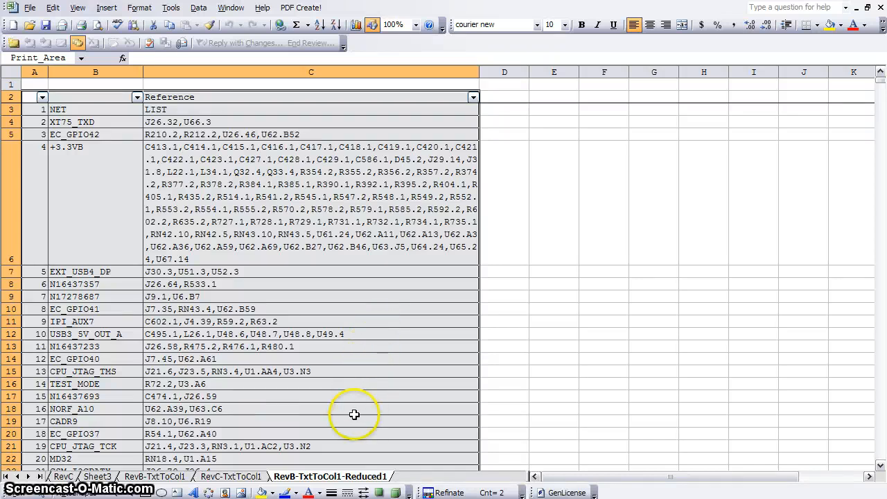
Reduce columns B:C of the RevC-TxtToCol1 sheet to one row per net with REDUCE Rows to One in the Indented style
{"action": "left_click", "coordinate": [230, 478]}
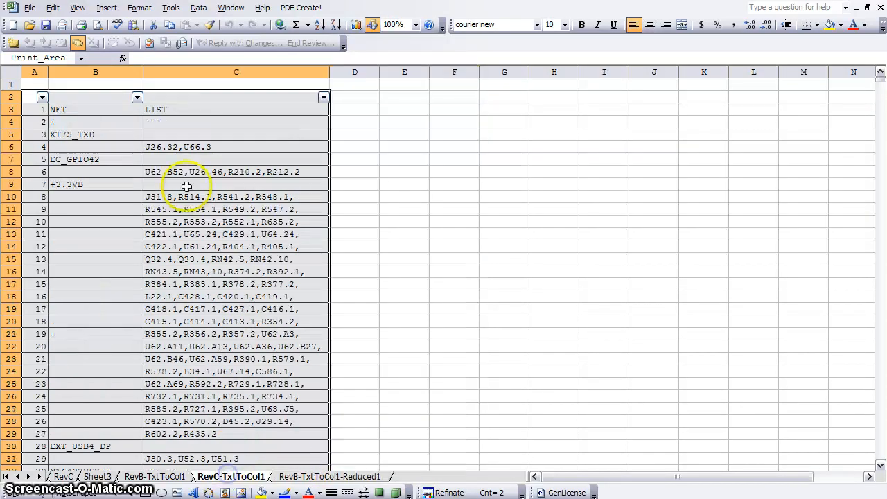
{"action": "left_click_drag", "start_coordinate": [198, 72], "coordinate": [117, 64]}
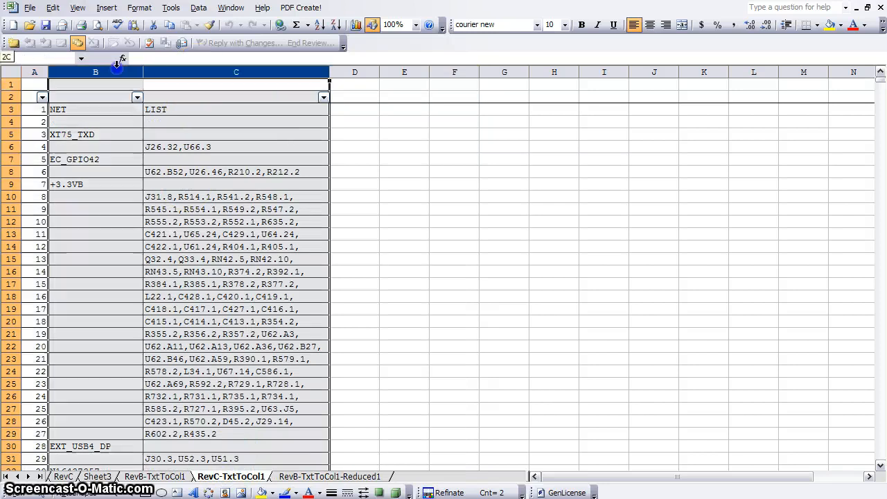
{"action": "left_click", "coordinate": [174, 109]}
{"action": "right_click", "coordinate": [174, 109]}
{"action": "left_click", "coordinate": [226, 118]}
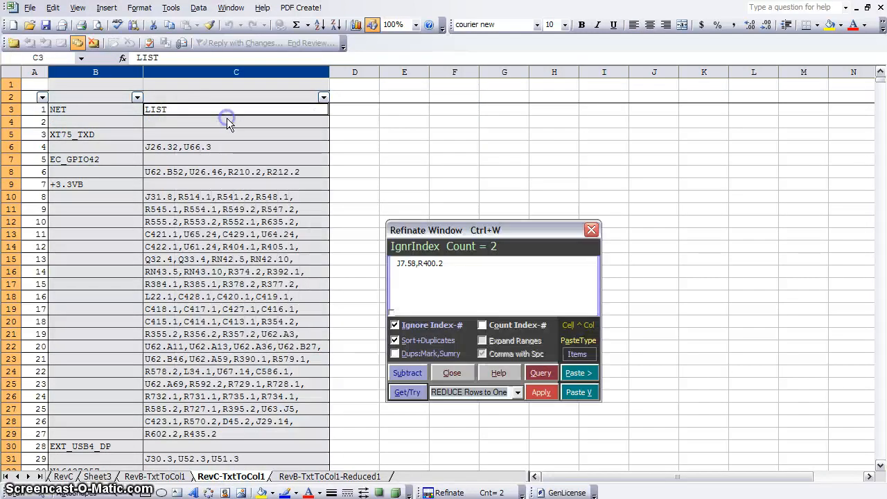
{"action": "left_click", "coordinate": [539, 400]}
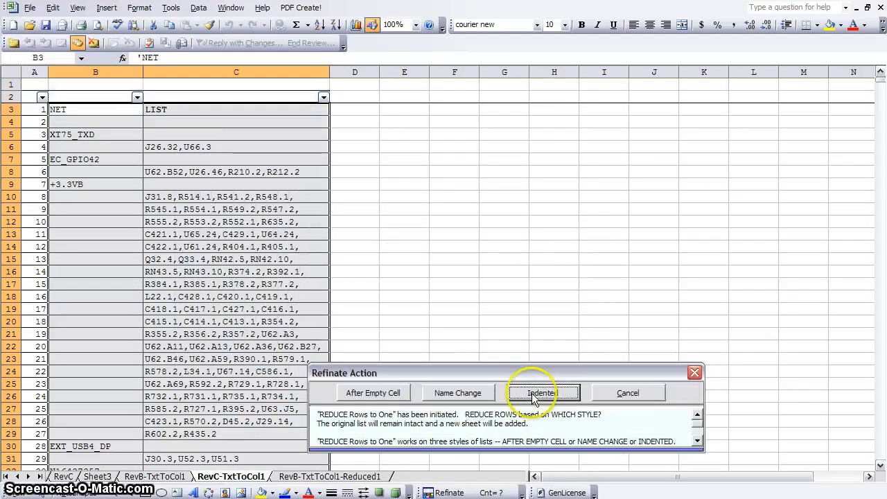
{"action": "left_click", "coordinate": [534, 394]}
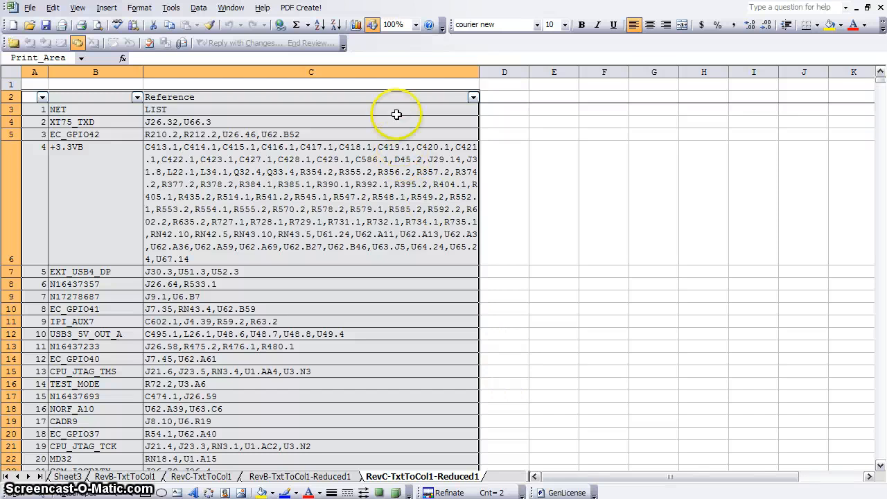
Cut columns A:C from the RevC-TxtToCol1-Reduced1 sheet and insert them at column F of the RevB-TxtToCol1-Reduced1 sheet
{"action": "left_click", "coordinate": [390, 71]}
{"action": "left_click_drag", "start_coordinate": [196, 54], "coordinate": [17, 67]}
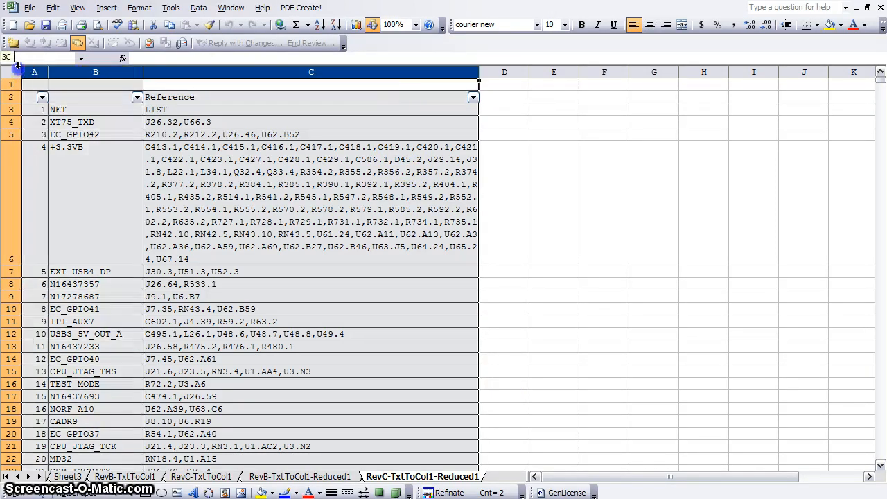
{"action": "right_click", "coordinate": [167, 170]}
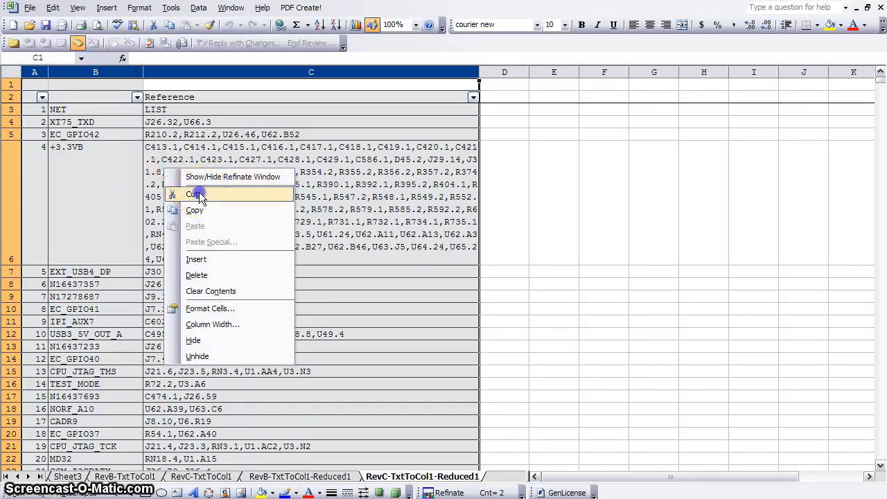
{"action": "left_click", "coordinate": [200, 195]}
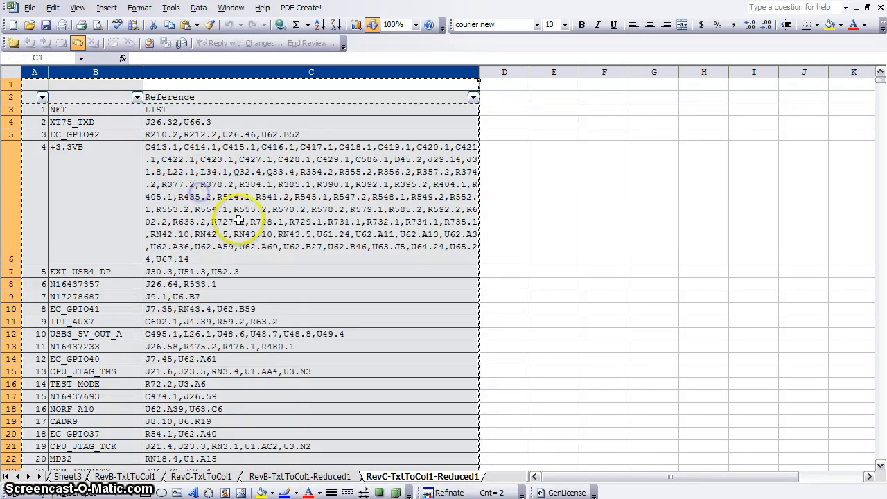
{"action": "left_click", "coordinate": [323, 477]}
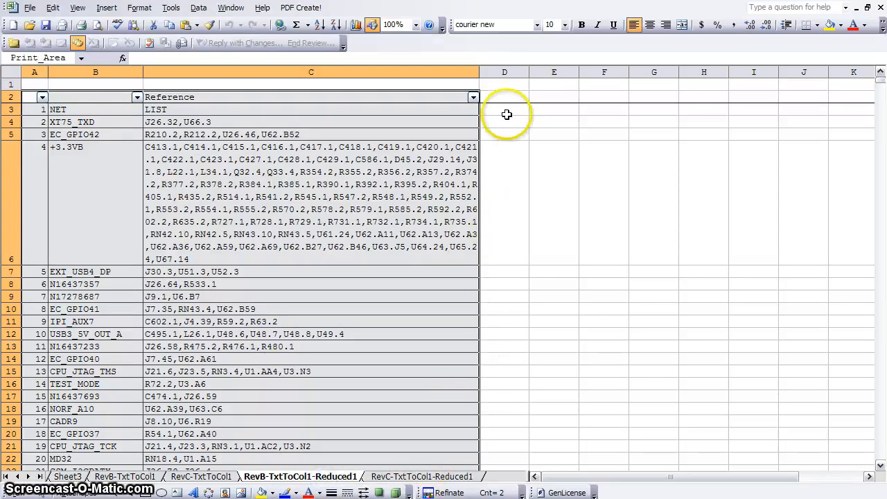
{"action": "left_click", "coordinate": [596, 69]}
{"action": "left_click", "coordinate": [594, 68]}
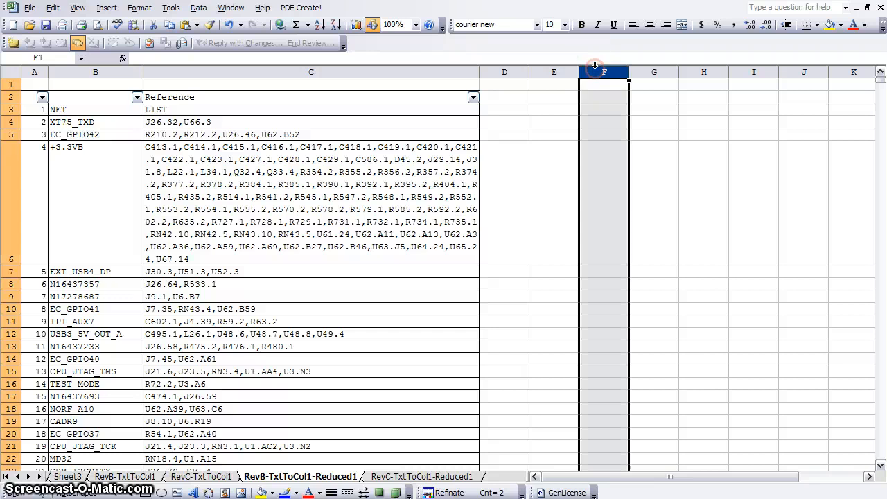
{"action": "right_click", "coordinate": [598, 74]}
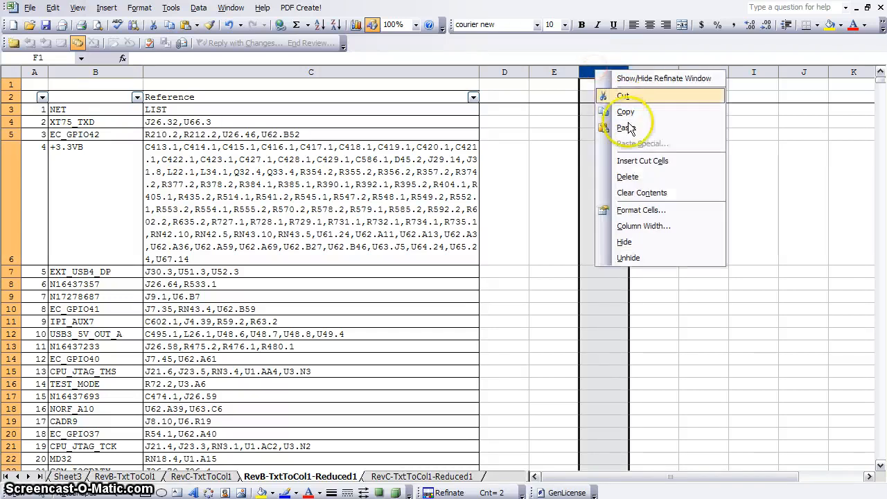
{"action": "left_click", "coordinate": [641, 159]}
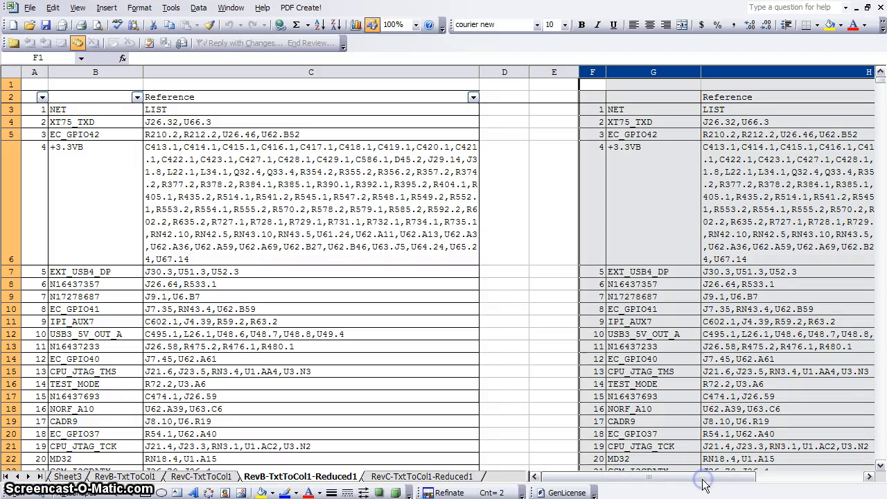
Select the net and reference columns of both lists, G:H and B:C, and start Refinate's COMPARE 2/Uniques on them
{"action": "left_click_drag", "start_coordinate": [703, 485], "coordinate": [817, 478]}
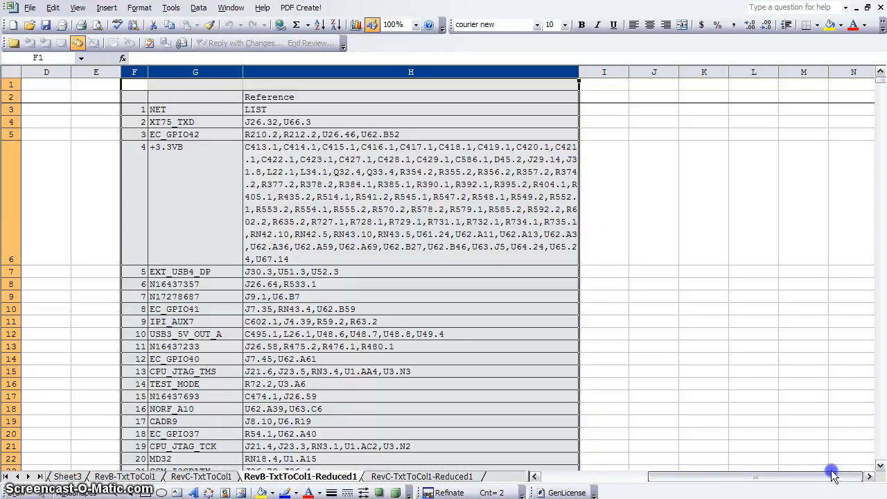
{"action": "left_click", "coordinate": [540, 70]}
{"action": "left_click_drag", "start_coordinate": [247, 73], "coordinate": [222, 76]}
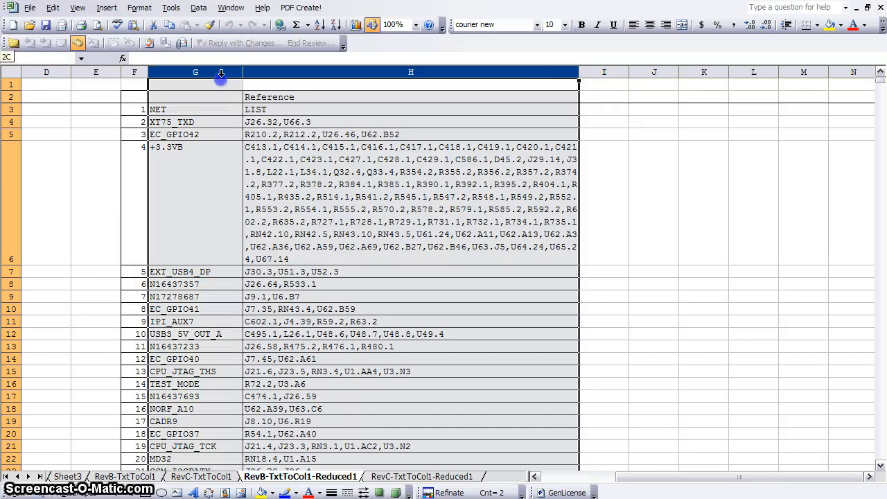
{"action": "left_click", "coordinate": [555, 476]}
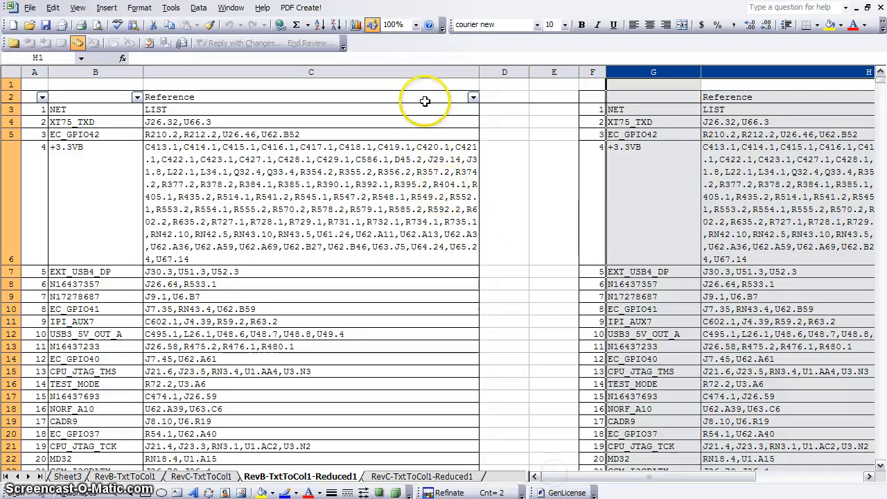
{"action": "left_click_drag", "start_coordinate": [425, 71], "coordinate": [132, 77]}
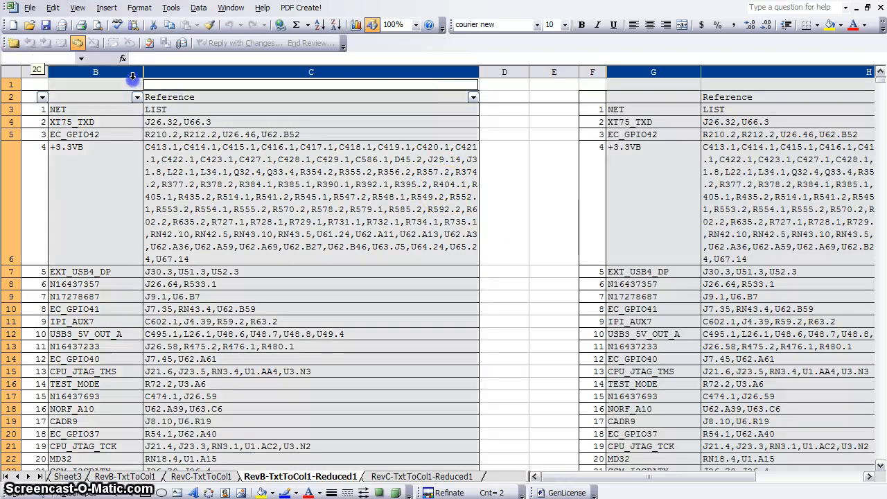
{"action": "right_click", "coordinate": [235, 149]}
{"action": "left_click", "coordinate": [274, 161]}
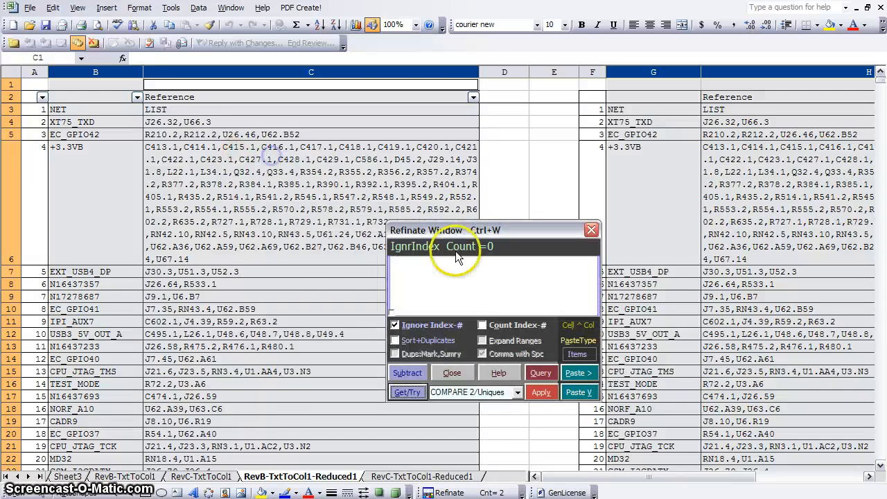
{"action": "left_click", "coordinate": [490, 392]}
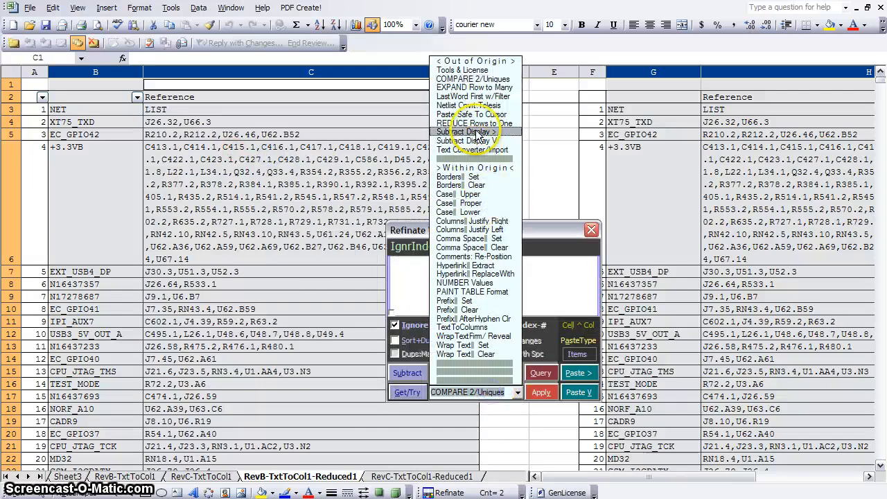
{"action": "left_click", "coordinate": [475, 80]}
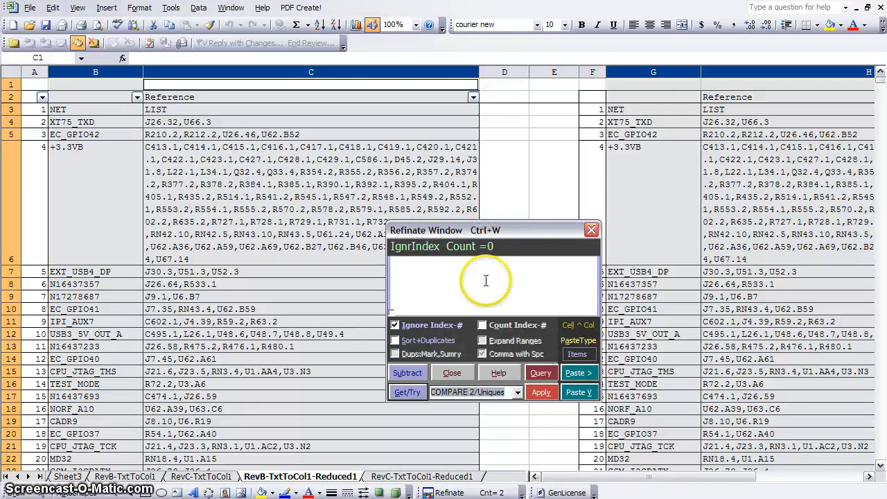
{"action": "left_click", "coordinate": [538, 392]}
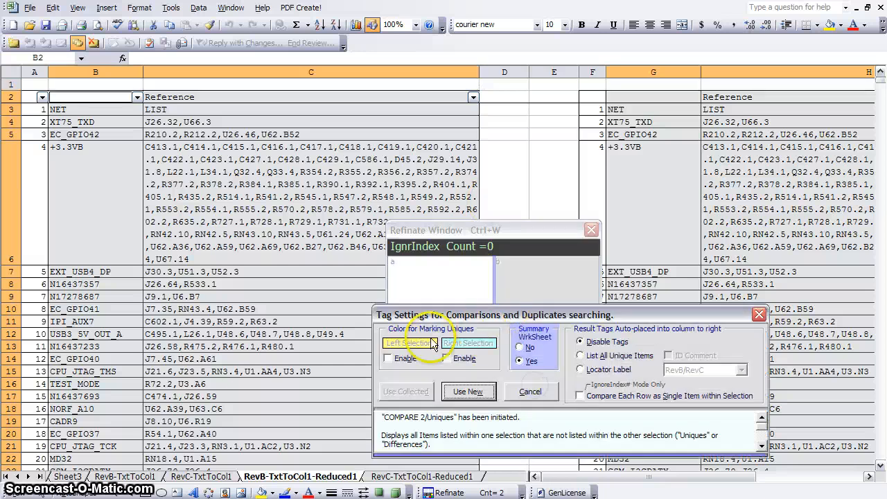
Compare each row as a single item with colour marking for both selections, a summary worksheet and RevB/RevC locator labels, using new data
{"action": "left_click", "coordinate": [388, 359]}
{"action": "left_click", "coordinate": [454, 360]}
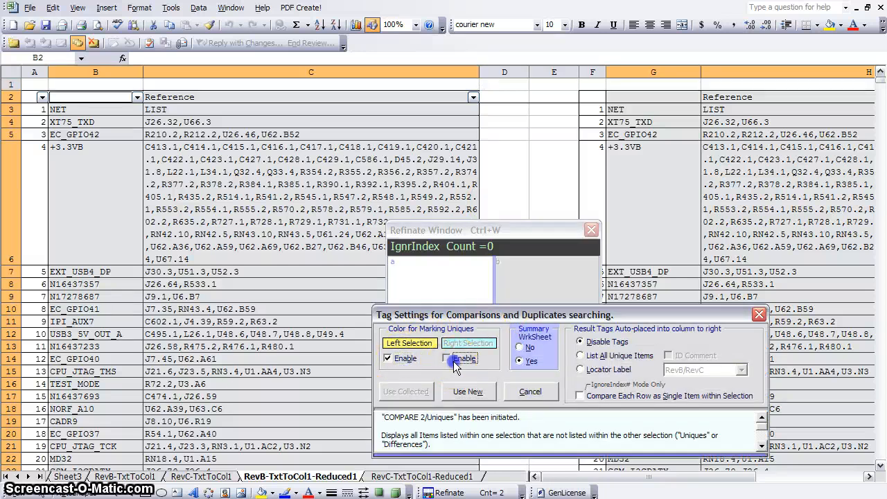
{"action": "left_click", "coordinate": [531, 363]}
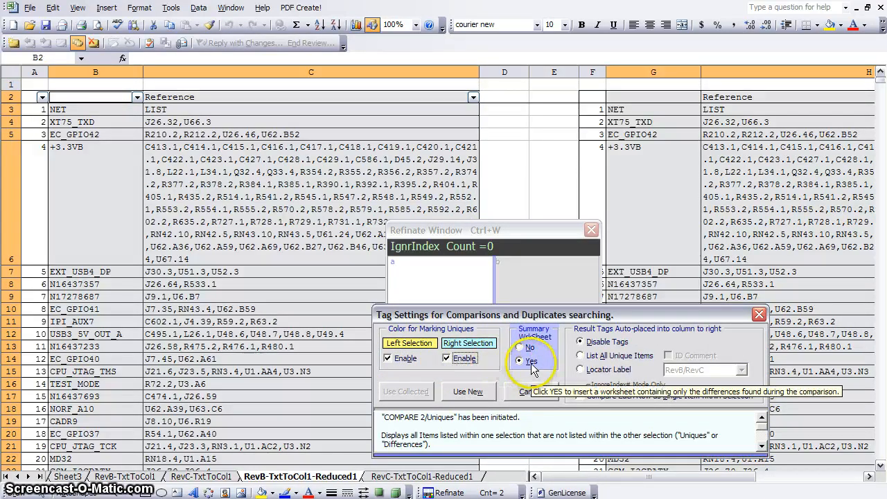
{"action": "left_click", "coordinate": [580, 370]}
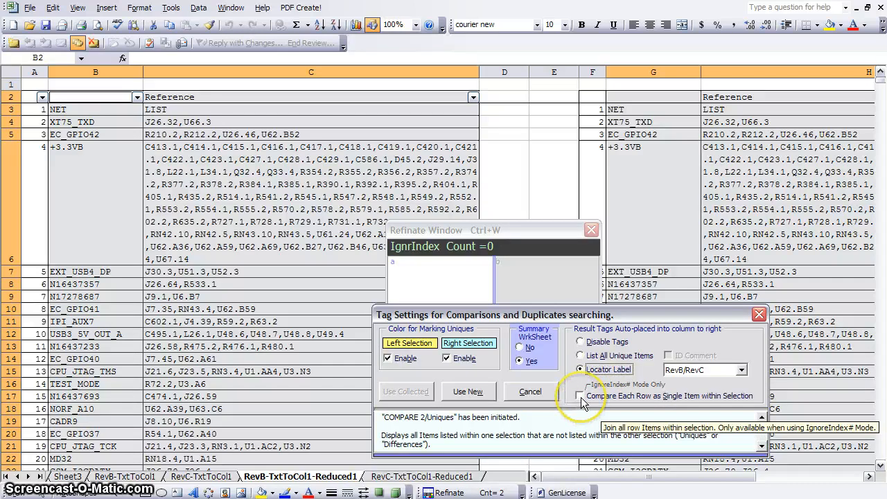
{"action": "left_click", "coordinate": [580, 396]}
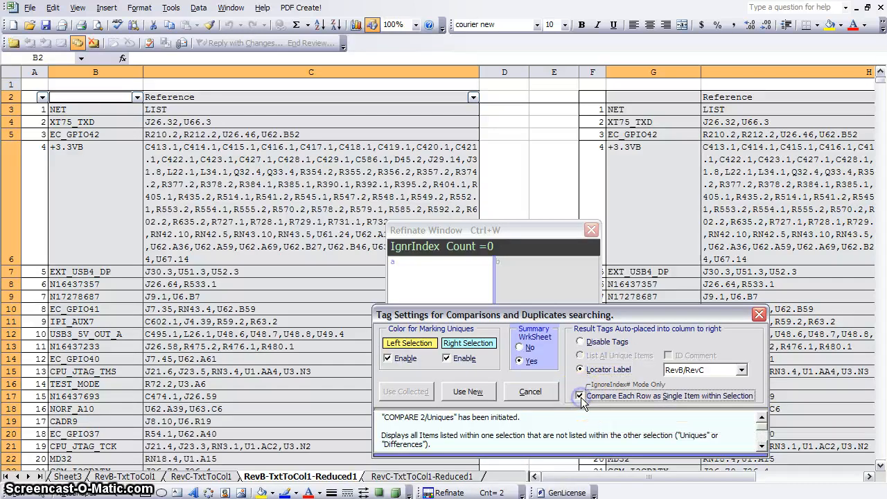
{"action": "left_click", "coordinate": [468, 392]}
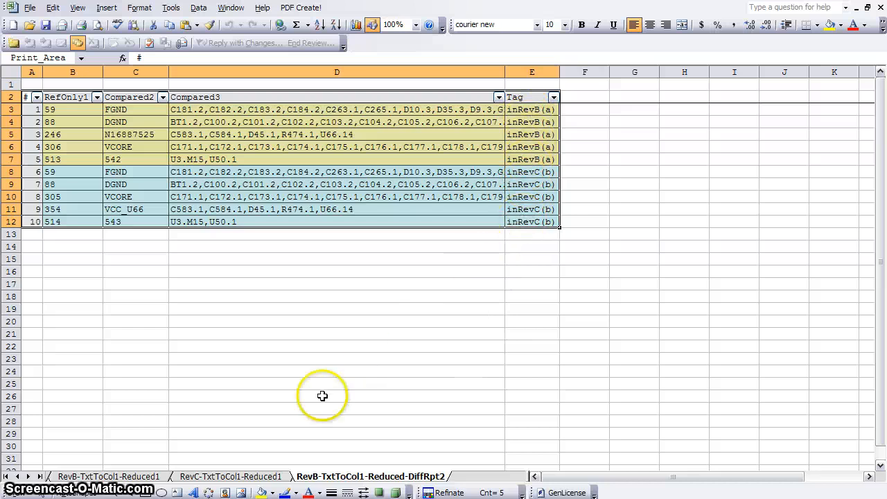
Examine the colour-marked differences between both net lists on the RevB-TxtToCol1-Reduced1 sheet and return to the RevB-TxtToCol1-Reduced-DiffRpt2 sheet
{"action": "left_click", "coordinate": [139, 476]}
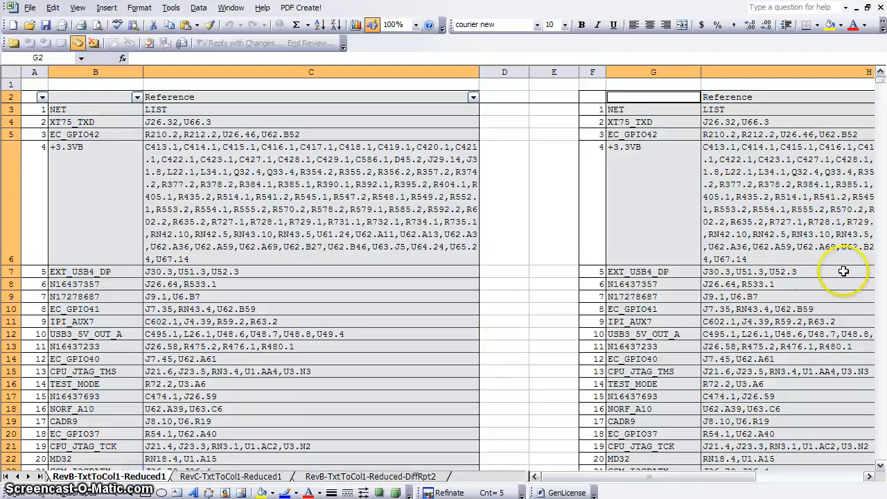
{"action": "left_click_drag", "start_coordinate": [880, 79], "coordinate": [879, 171]}
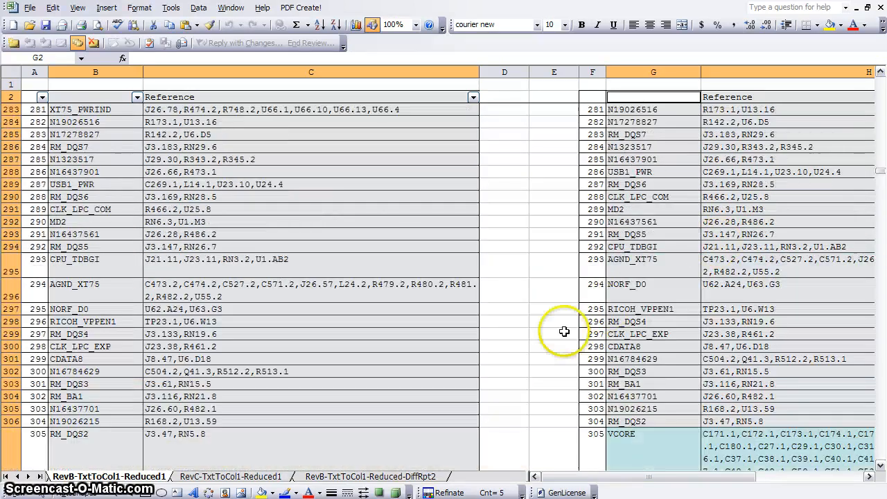
{"action": "left_click", "coordinate": [339, 476]}
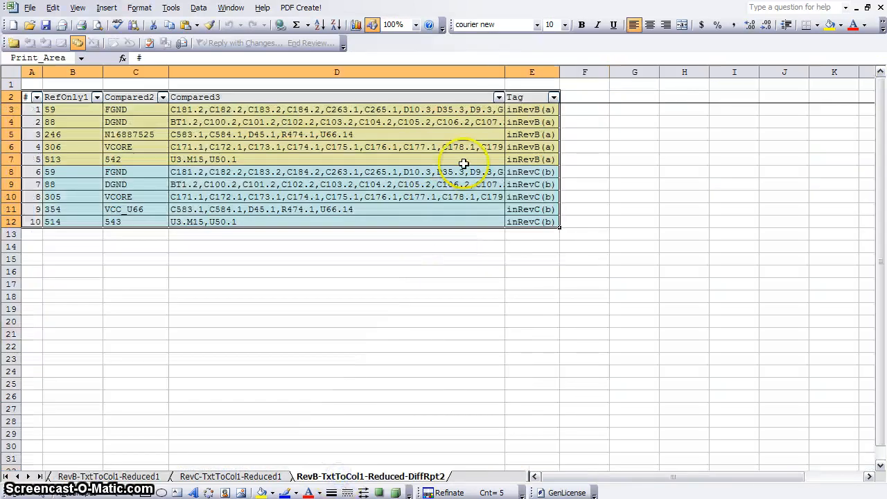
Sort the difference report ascending by Compared3 and again ascending by Compared2
{"action": "left_click", "coordinate": [499, 98]}
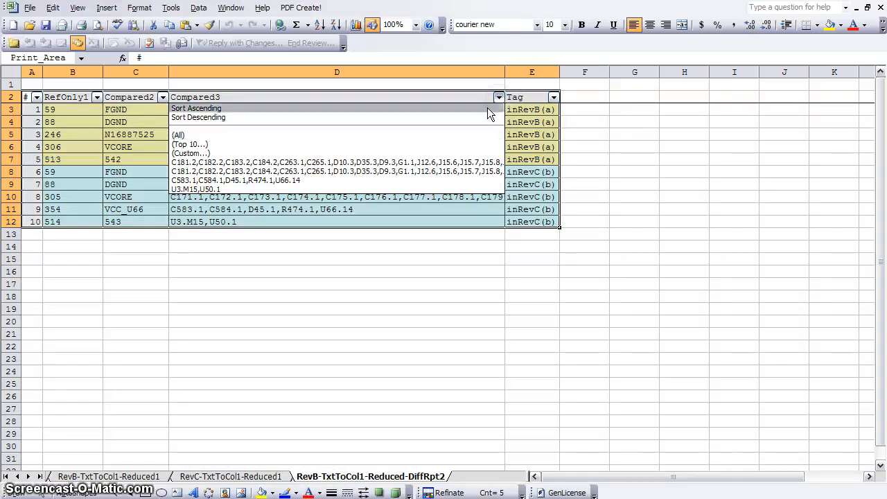
{"action": "left_click", "coordinate": [485, 108]}
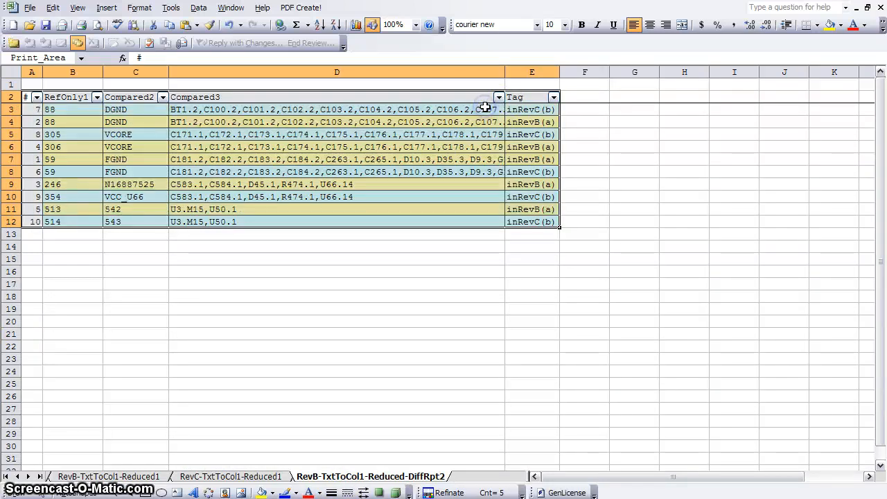
{"action": "left_click", "coordinate": [164, 98]}
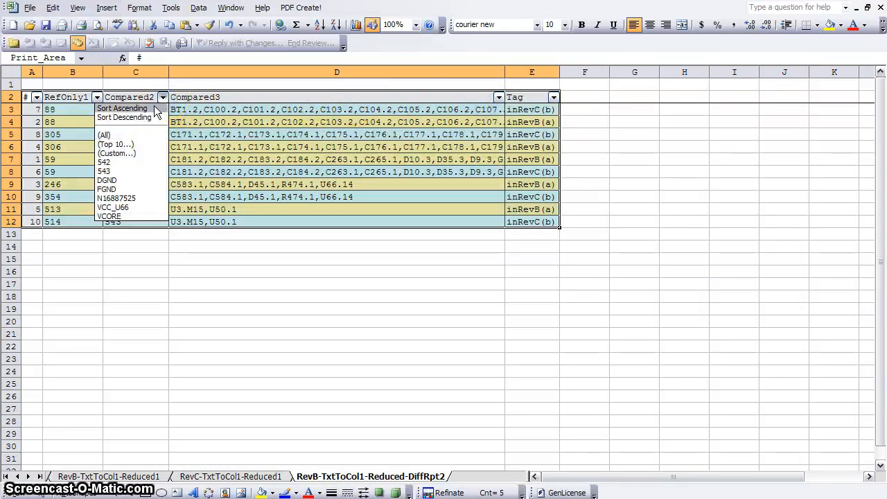
{"action": "left_click", "coordinate": [156, 109]}
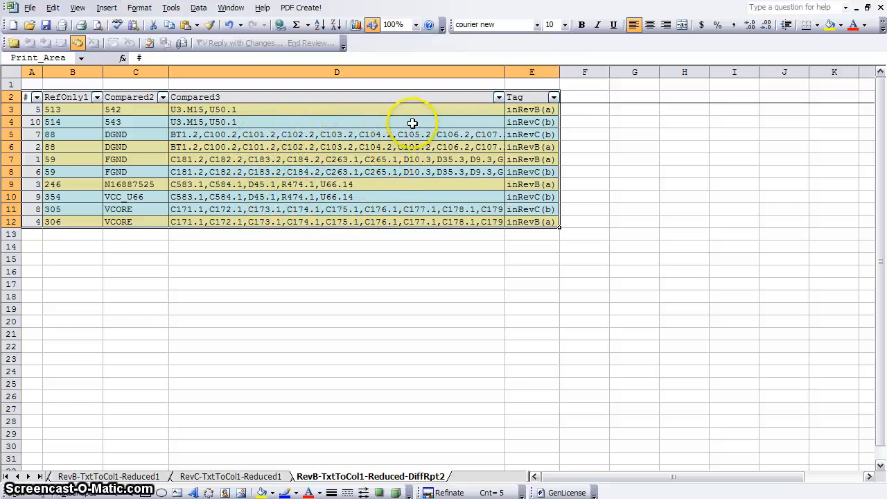
Cut the Tag column, insert it before Compared2 at column C, and sort the report ascending by Tag
{"action": "right_click", "coordinate": [537, 70]}
{"action": "left_click", "coordinate": [564, 100]}
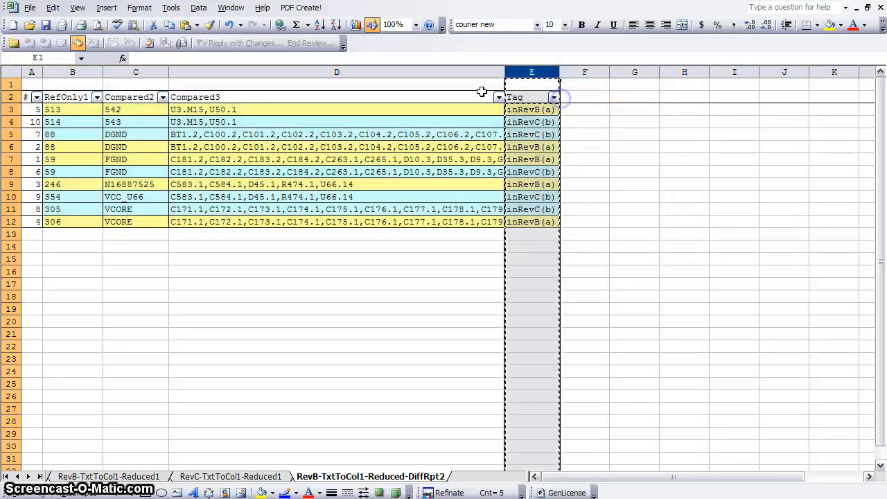
{"action": "right_click", "coordinate": [138, 71]}
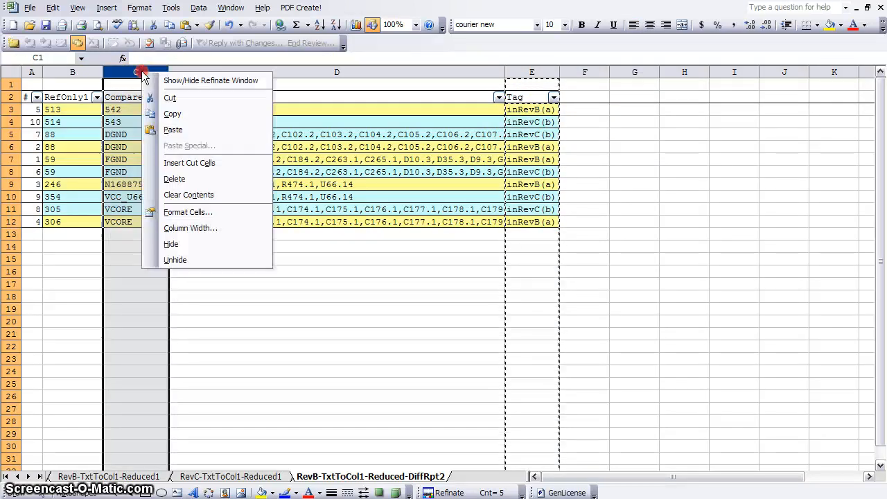
{"action": "left_click", "coordinate": [179, 161]}
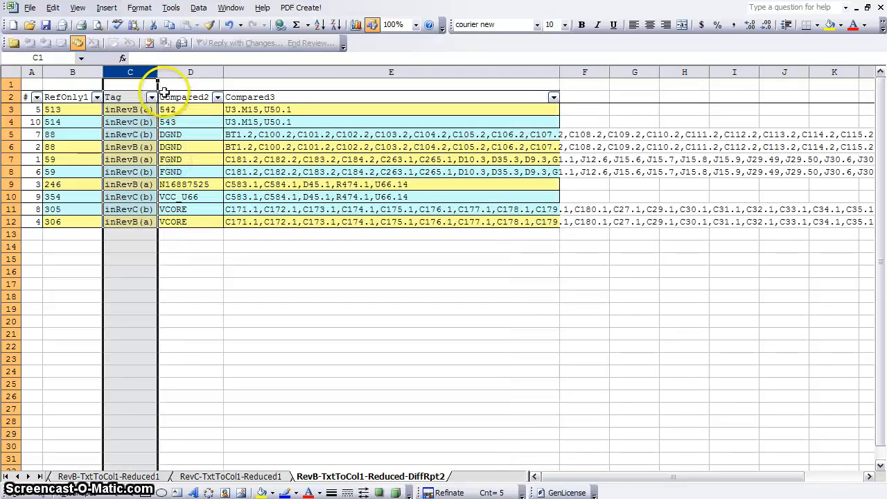
{"action": "left_click", "coordinate": [151, 97]}
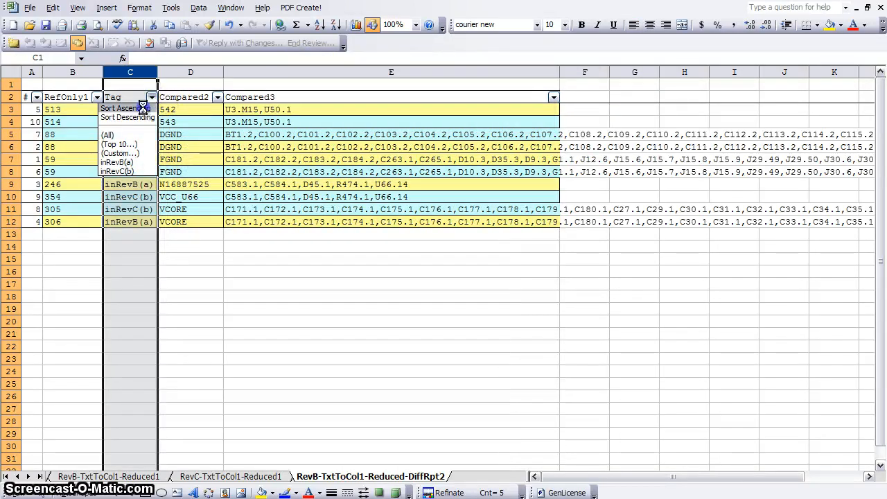
{"action": "left_click", "coordinate": [142, 109]}
Expand the Tag, Compared2 and Compared3 columns C:E to one reference per row with Refinate's EXPAND Row to Many
{"action": "left_click_drag", "start_coordinate": [130, 72], "coordinate": [282, 81]}
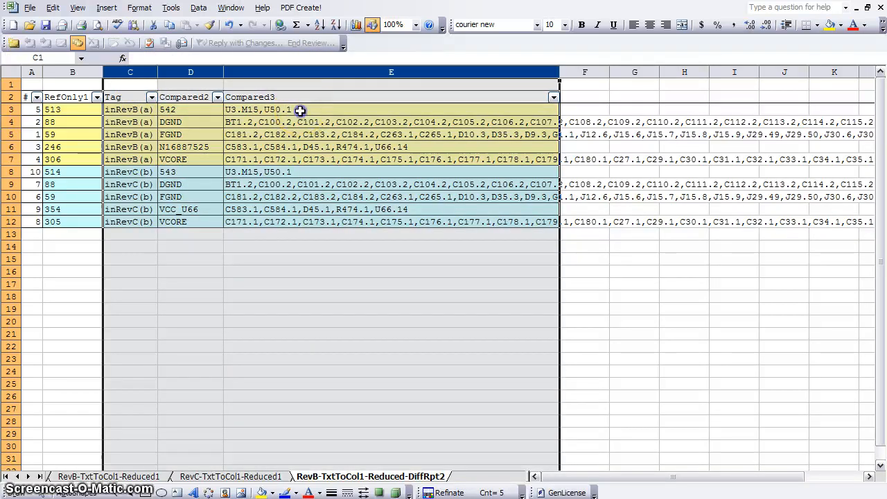
{"action": "left_click", "coordinate": [300, 110]}
{"action": "right_click", "coordinate": [301, 110]}
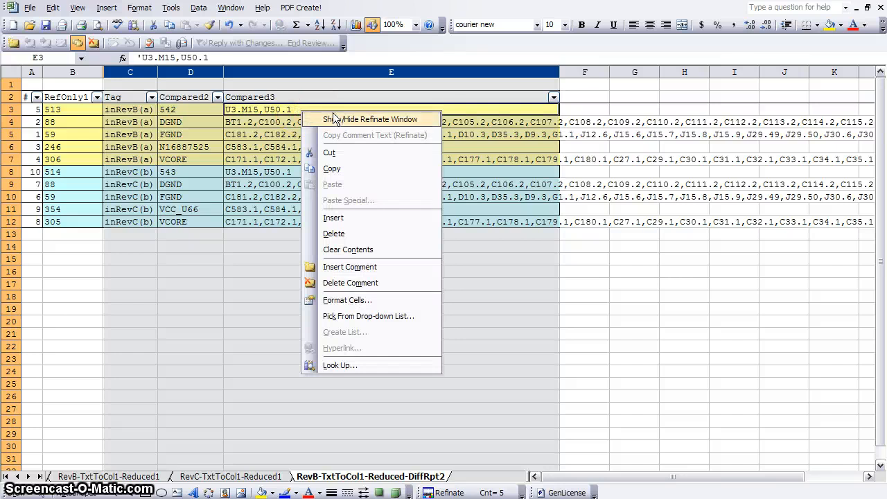
{"action": "left_click", "coordinate": [332, 116]}
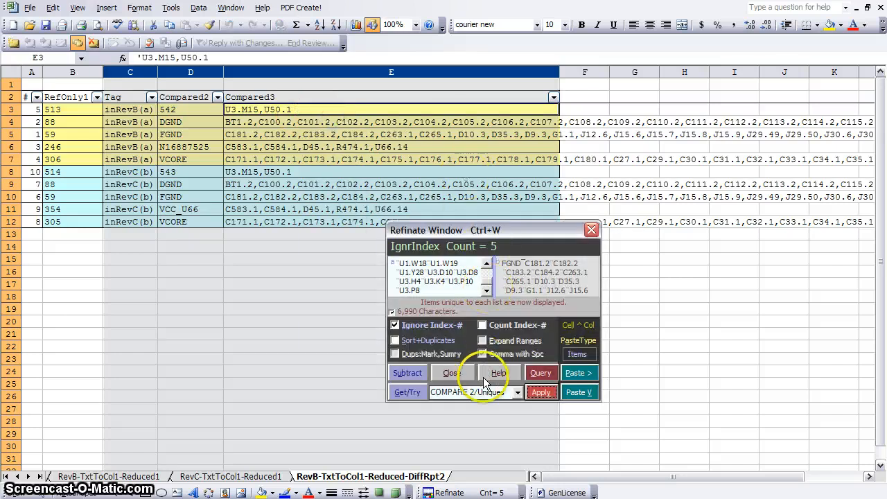
{"action": "left_click", "coordinate": [425, 338]}
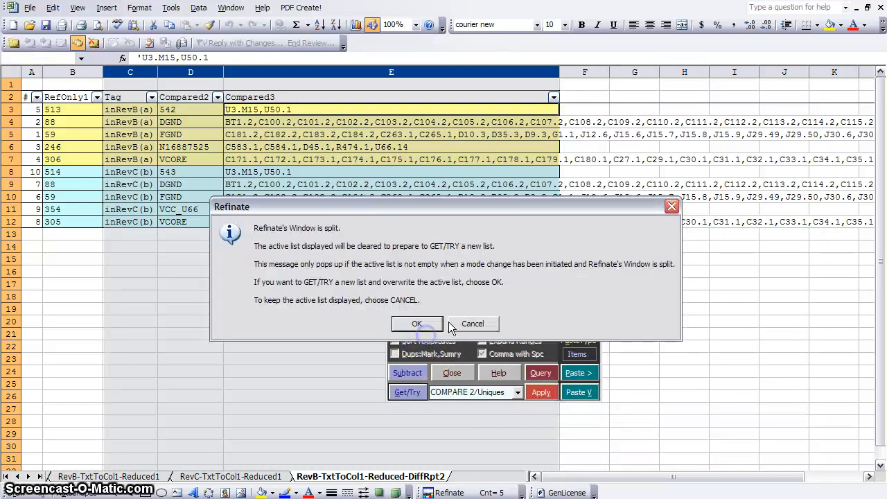
{"action": "left_click", "coordinate": [457, 324]}
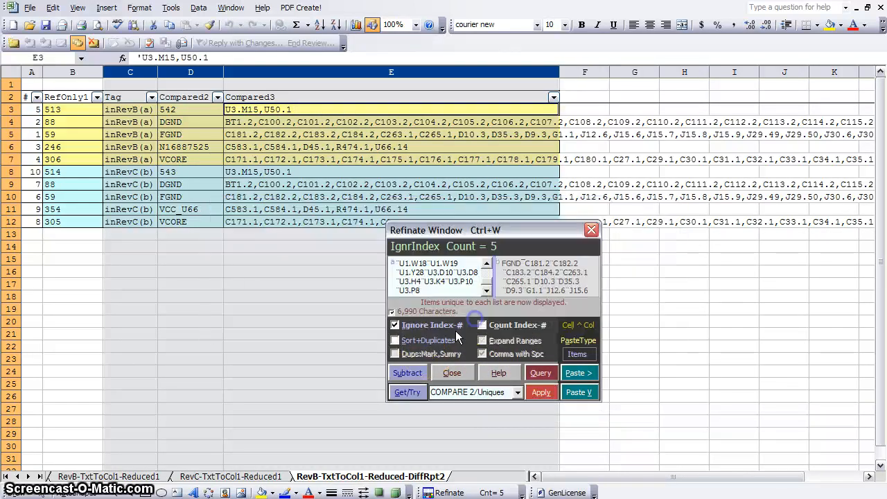
{"action": "left_click", "coordinate": [487, 393]}
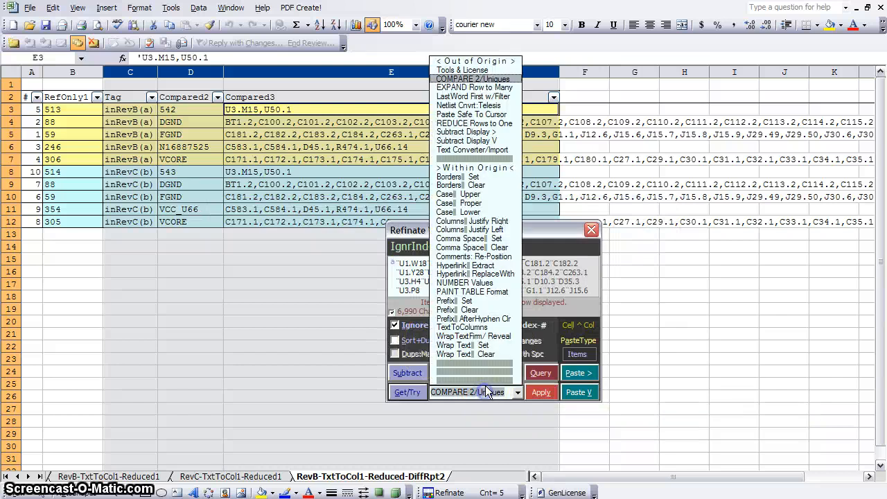
{"action": "left_click", "coordinate": [485, 88]}
{"action": "left_click", "coordinate": [563, 389]}
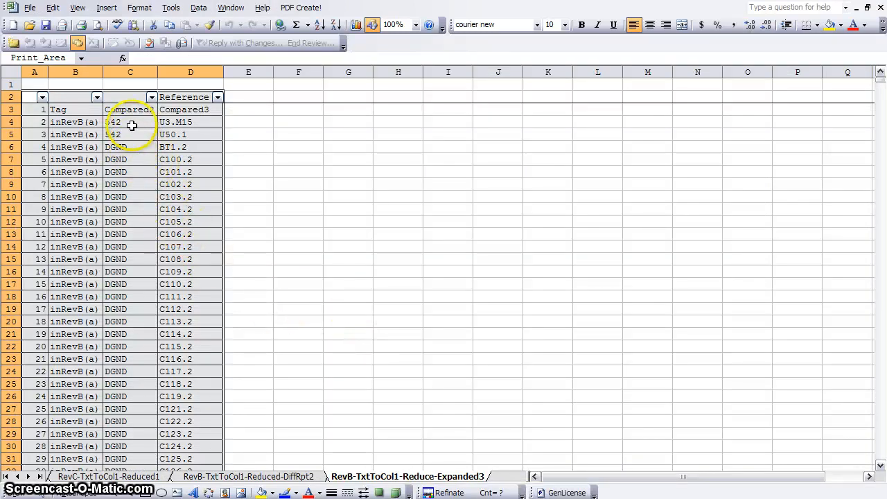
Filter the expanded list's tag column to inRevB(a) and select its net and reference cells from C4 down to the end
{"action": "left_click", "coordinate": [97, 97]}
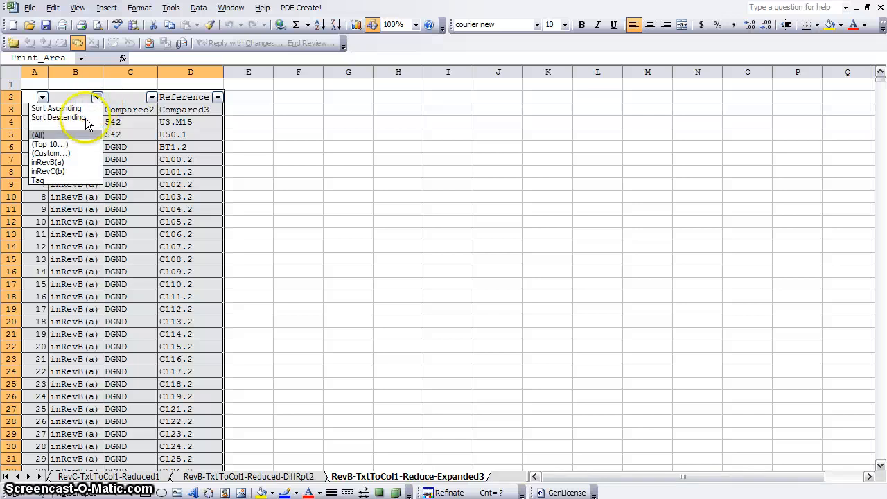
{"action": "left_click", "coordinate": [70, 161]}
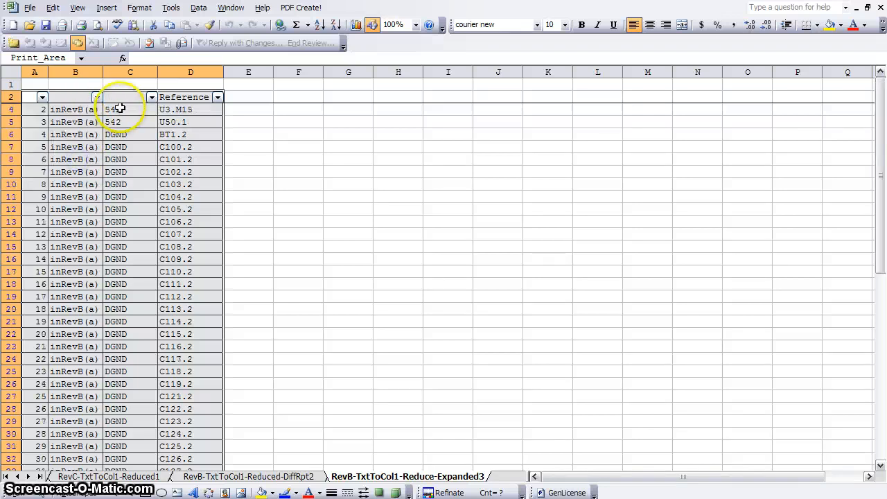
{"action": "left_click", "coordinate": [120, 109]}
{"action": "key", "text": "ctrl+shift+End"}
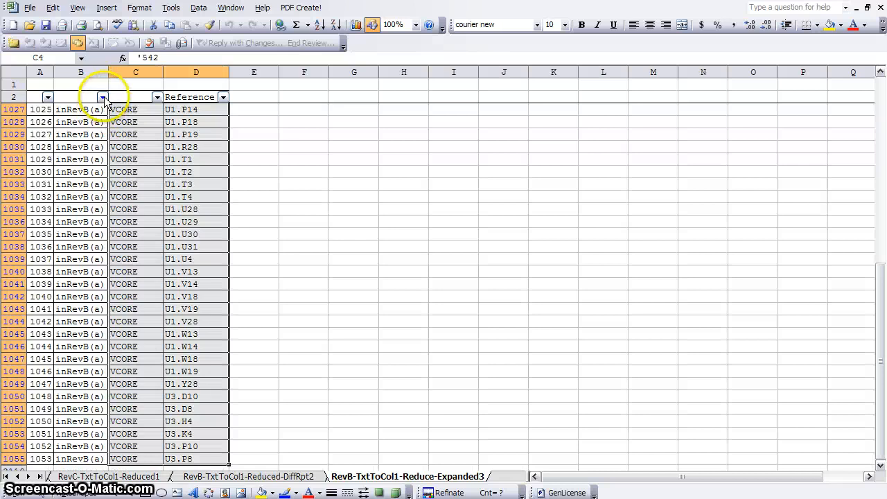
Filter the tag column to inRevC(b) and select its net and reference cells from C1056 down to the last row
{"action": "left_click", "coordinate": [102, 97]}
{"action": "left_click", "coordinate": [81, 171]}
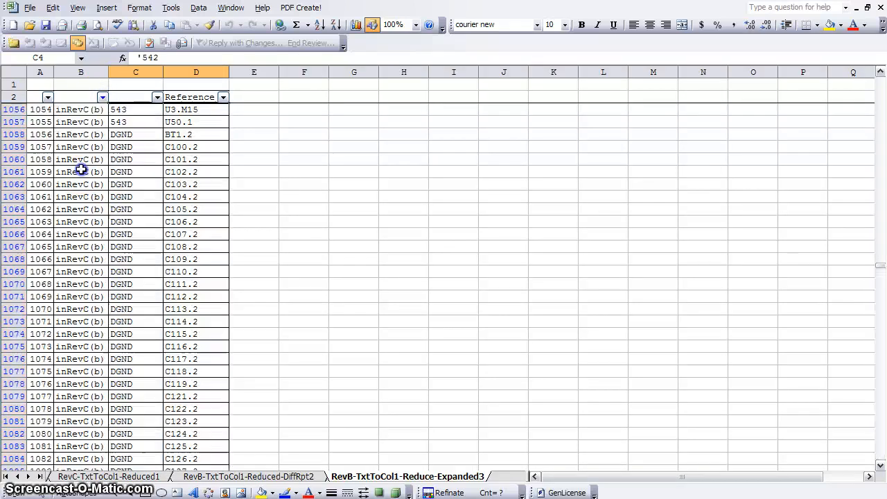
{"action": "left_click", "coordinate": [129, 110]}
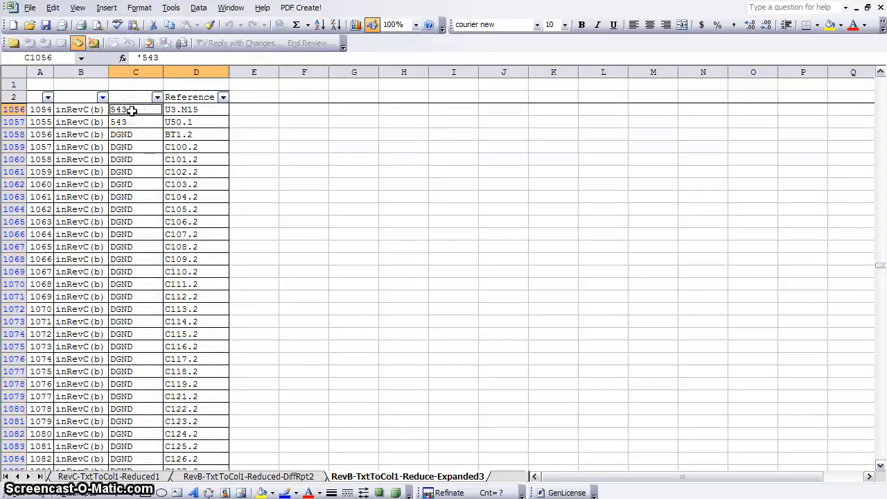
{"action": "key", "text": "ctrl+shift+Down"}
{"action": "key", "text": "shift+Right"}
Compare the expanded RevB and RevC net and reference rows with Refinate's COMPARE 2/Uniques, producing a new difference report sheet
{"action": "right_click", "coordinate": [144, 129]}
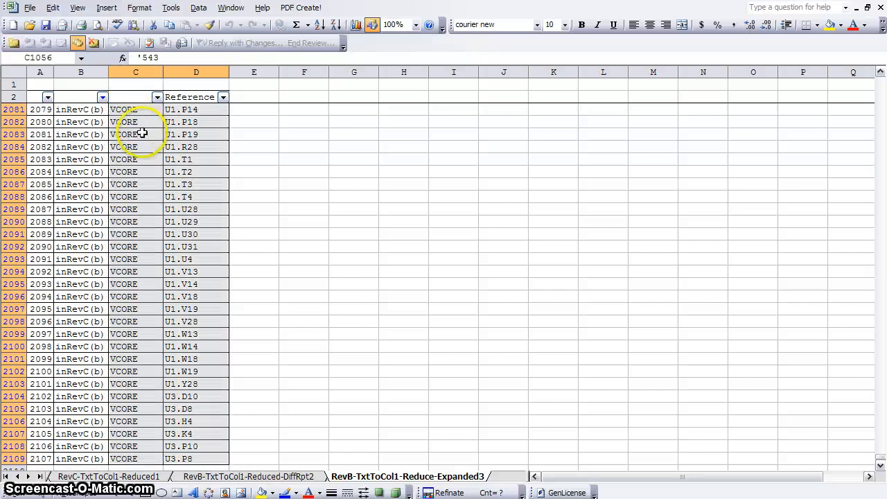
{"action": "left_click", "coordinate": [165, 145]}
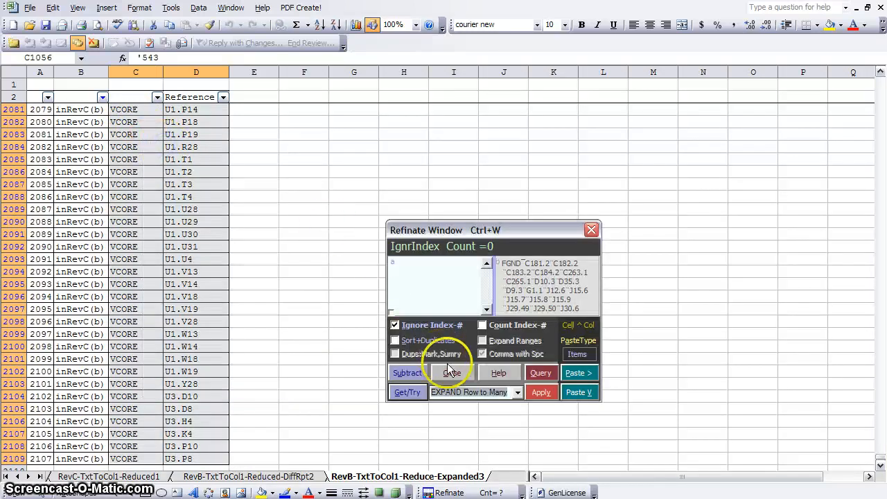
{"action": "left_click", "coordinate": [458, 393]}
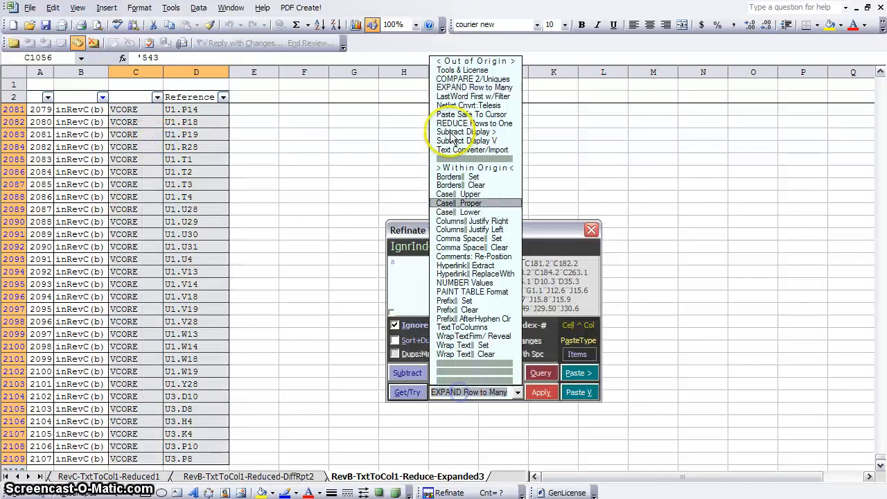
{"action": "left_click", "coordinate": [464, 79]}
{"action": "left_click", "coordinate": [468, 392]}
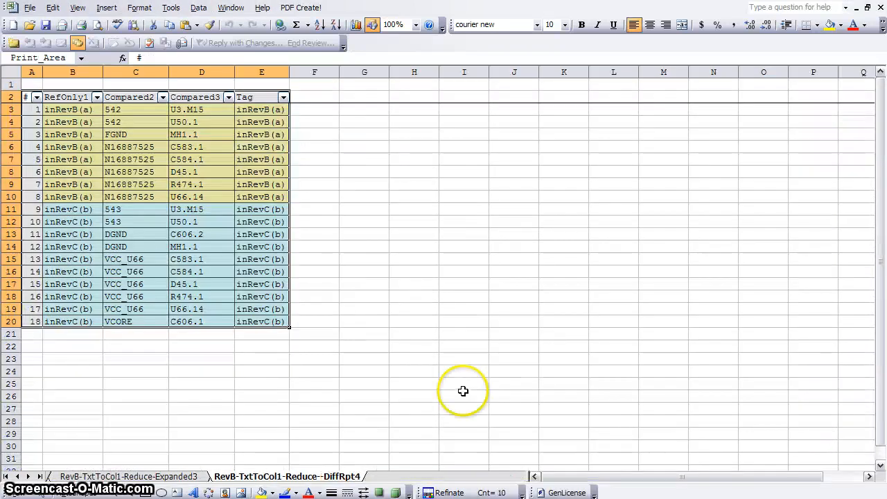
Sort the RevB-TxtToCol1-Reduce--DiffRpt4 report ascending by Compared3 and again ascending by Compared2
{"action": "left_click", "coordinate": [228, 97]}
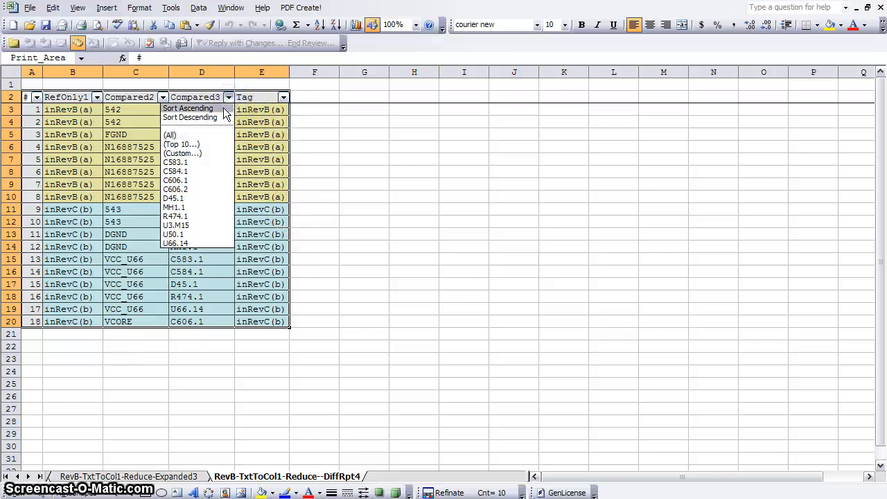
{"action": "left_click", "coordinate": [224, 105]}
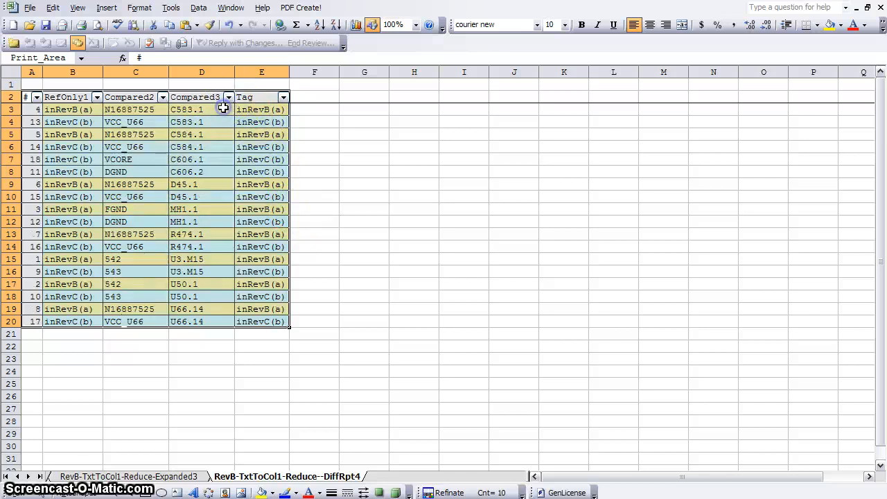
{"action": "left_click", "coordinate": [162, 97]}
{"action": "left_click", "coordinate": [153, 108]}
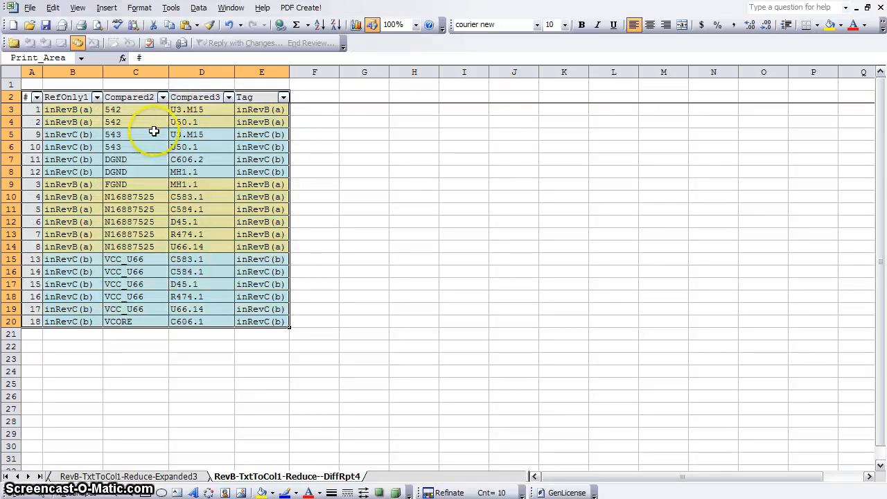